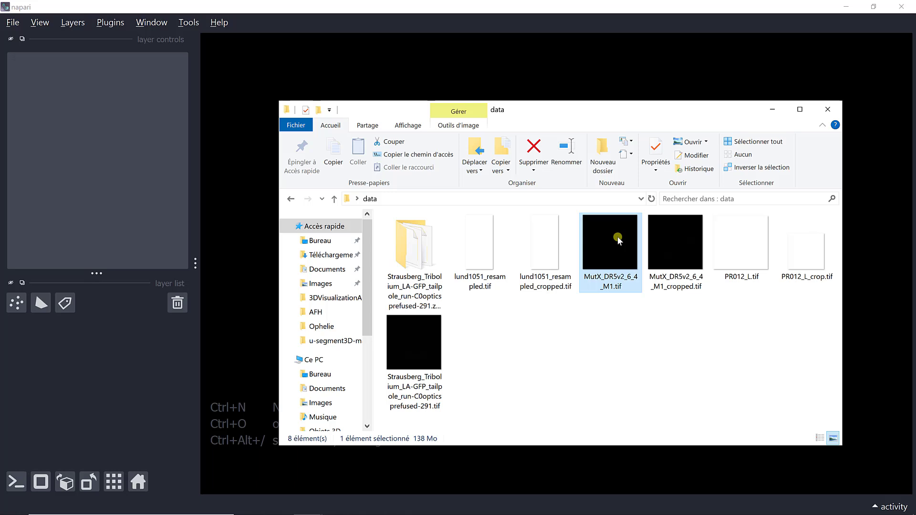
Load MutX_DR5v2_6_4_M1.tif from the data folder into the napari viewer and bring napari to the front
drag(618, 240, 557, 76)
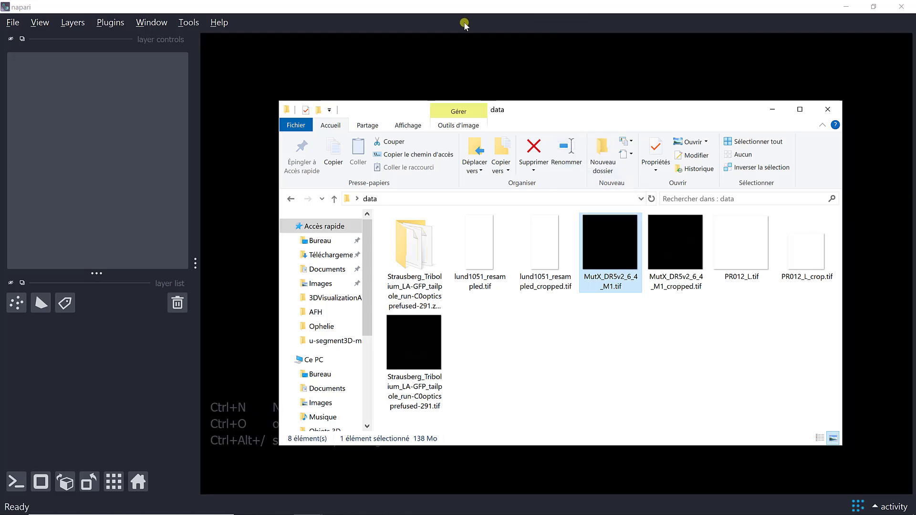
click(440, 7)
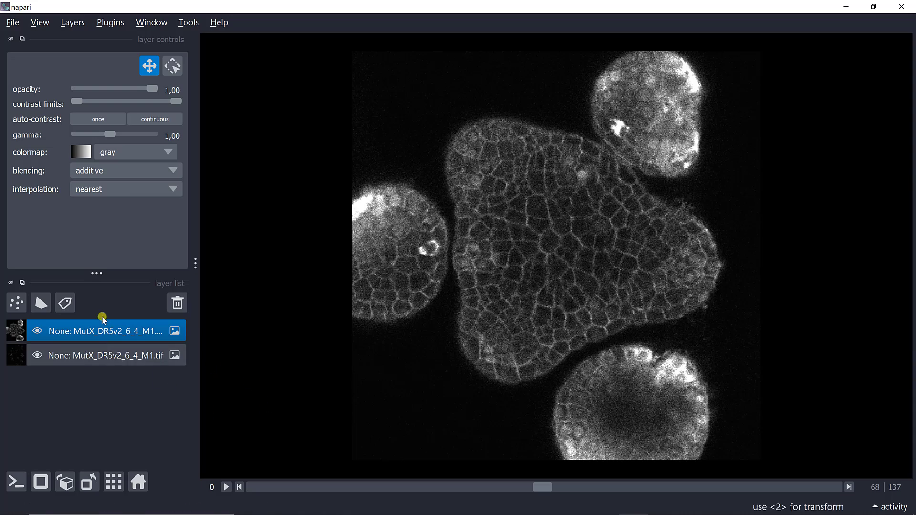
View each channel layer on its own, then browse the upper layer to slice 81
click(38, 332)
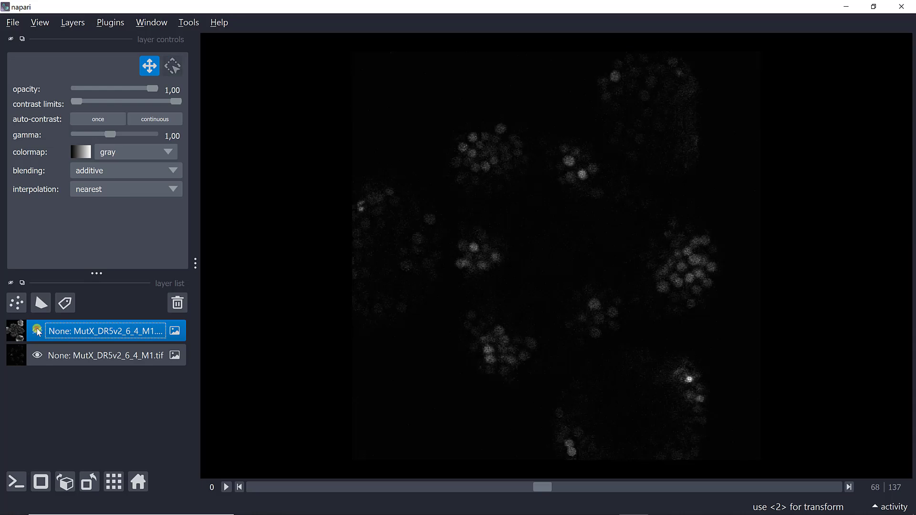
click(38, 331)
click(37, 356)
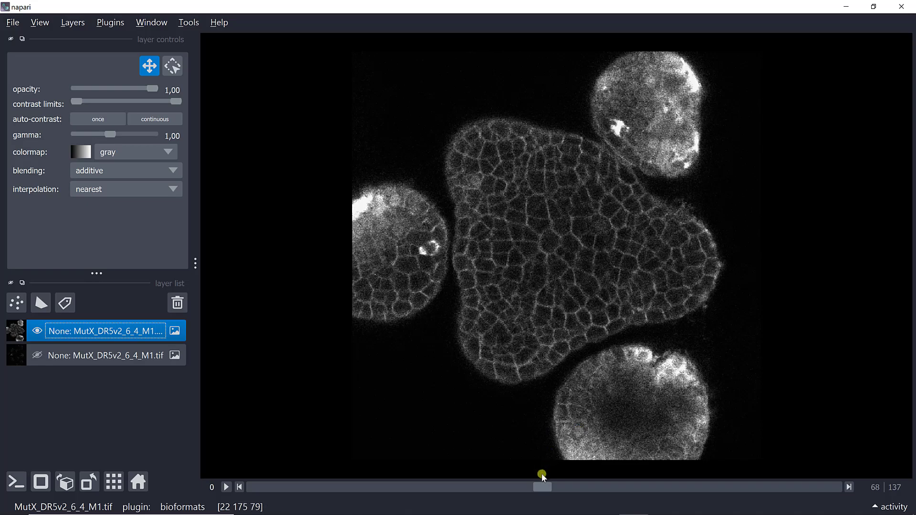
drag(539, 482, 594, 479)
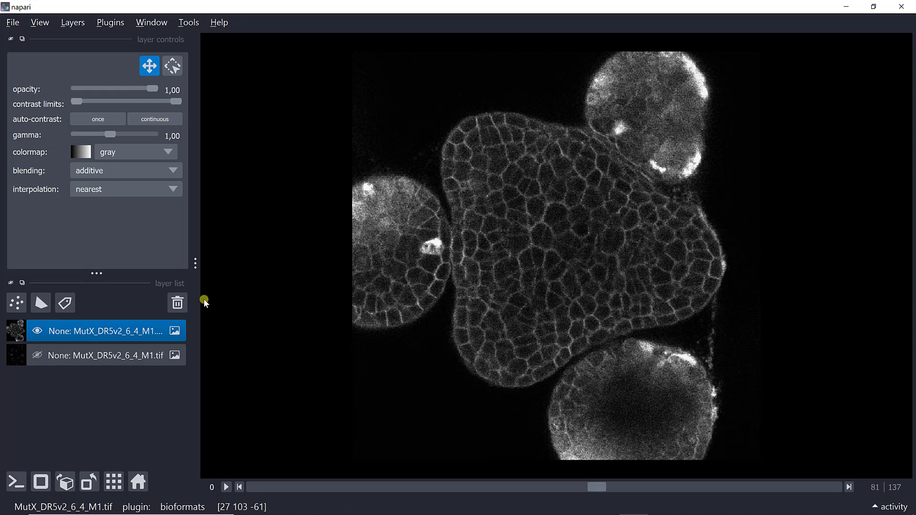
Remove both layers and open MutX_DR5v2_6_4_M1_cropped.tif with the napari builtins reader
click(178, 304)
click(178, 304)
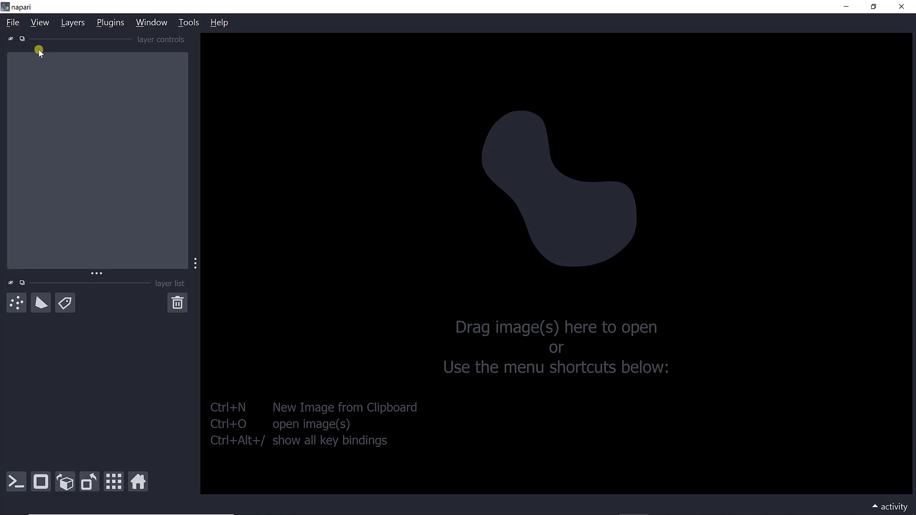
click(13, 24)
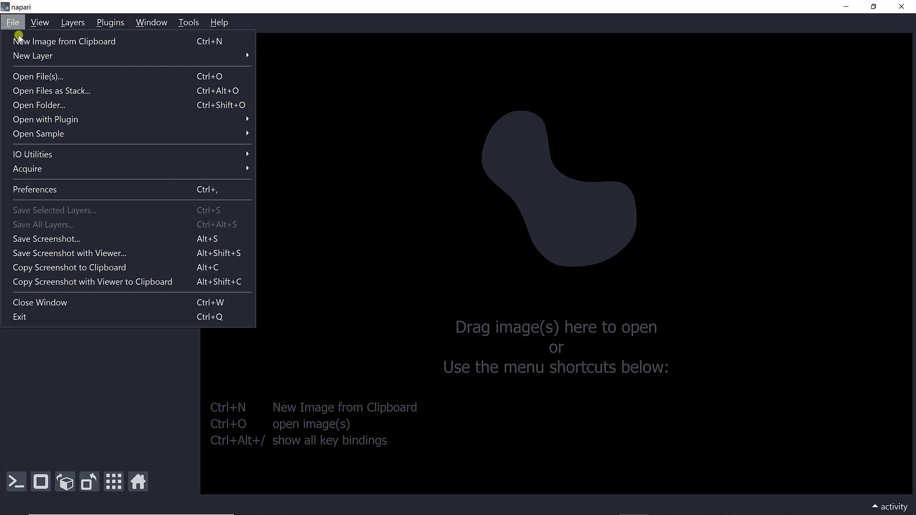
mouse_move(40, 120)
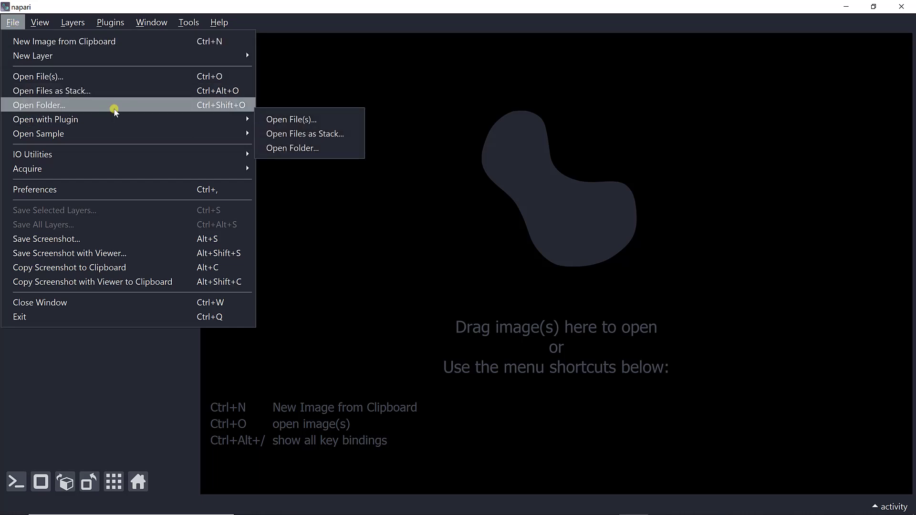
click(289, 119)
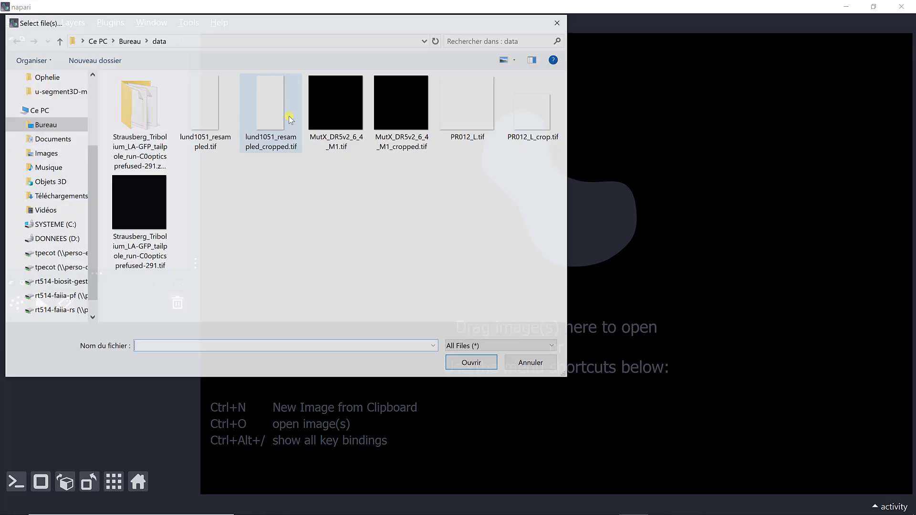
click(406, 108)
click(472, 363)
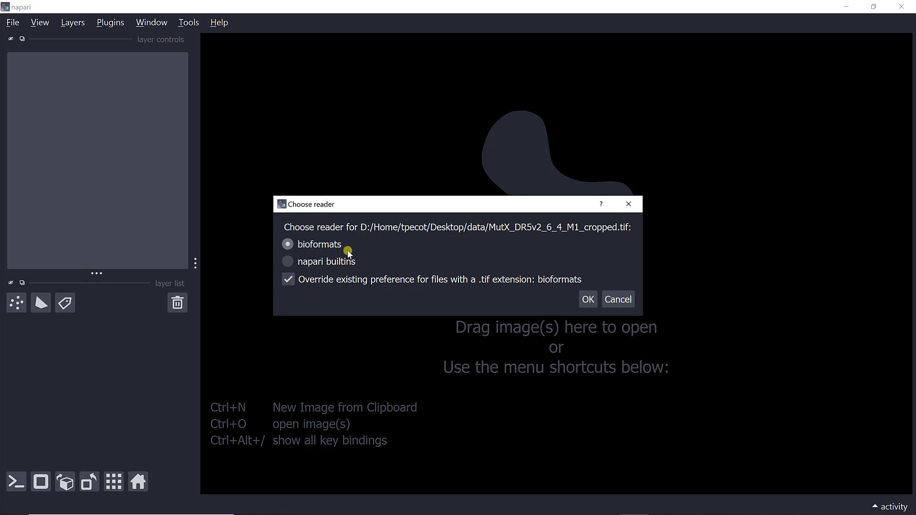
click(289, 262)
click(587, 299)
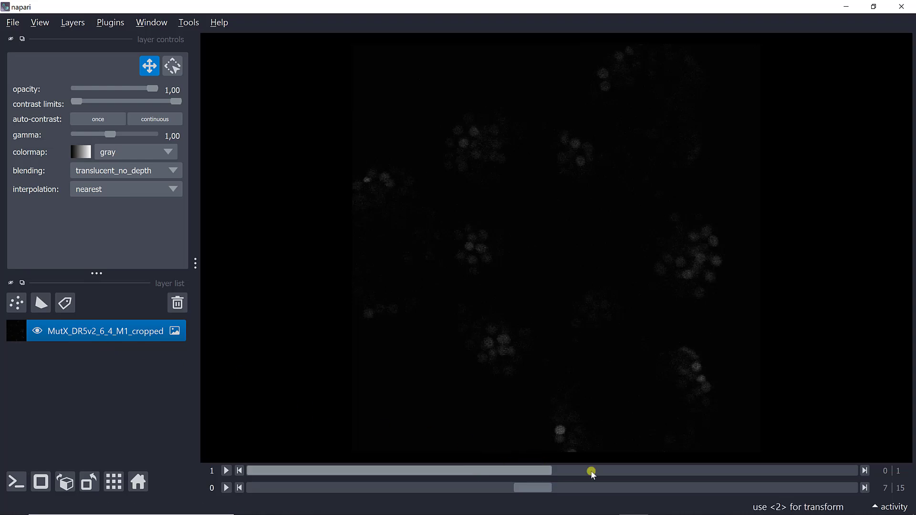
Switch between channels 0 and 1 of the cropped image to compare them
click(626, 471)
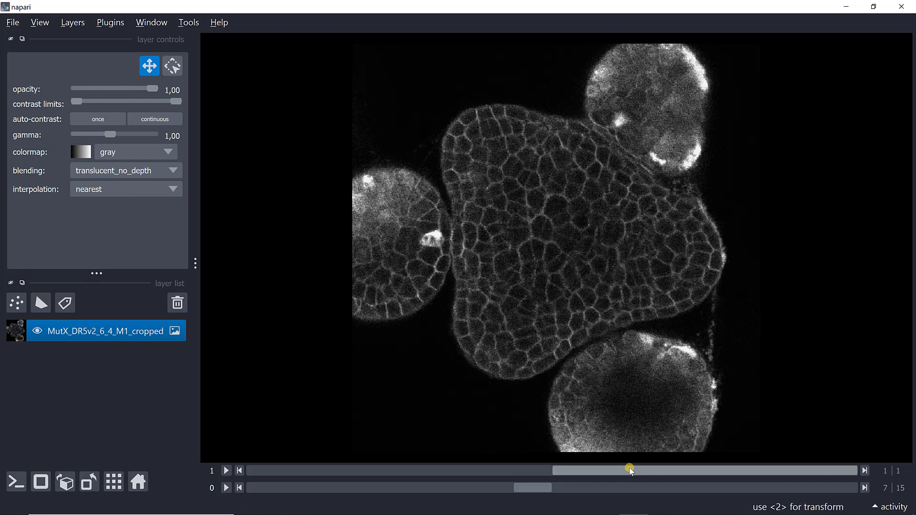
click(486, 471)
click(581, 471)
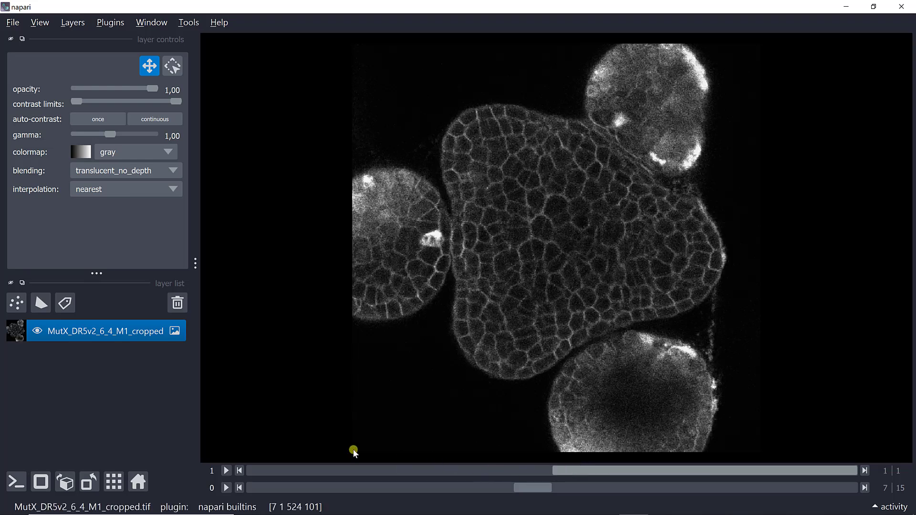
Remove the layer and reopen MutX_DR5v2_6_4_M1_cropped.tif with the bioformats reader
click(178, 303)
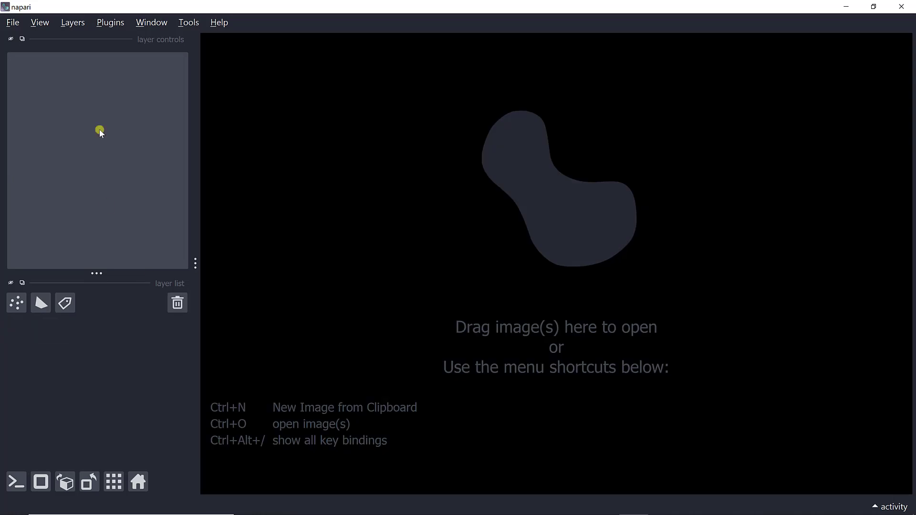
click(14, 21)
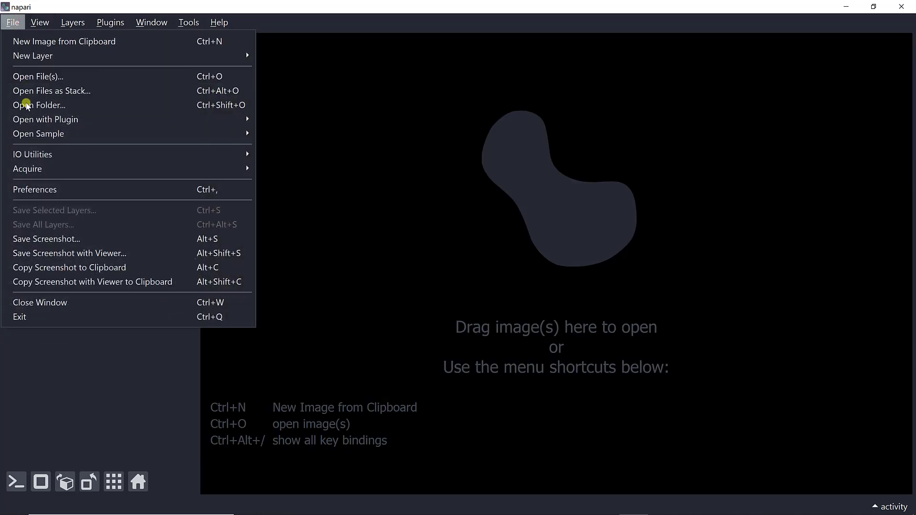
mouse_move(29, 119)
click(292, 119)
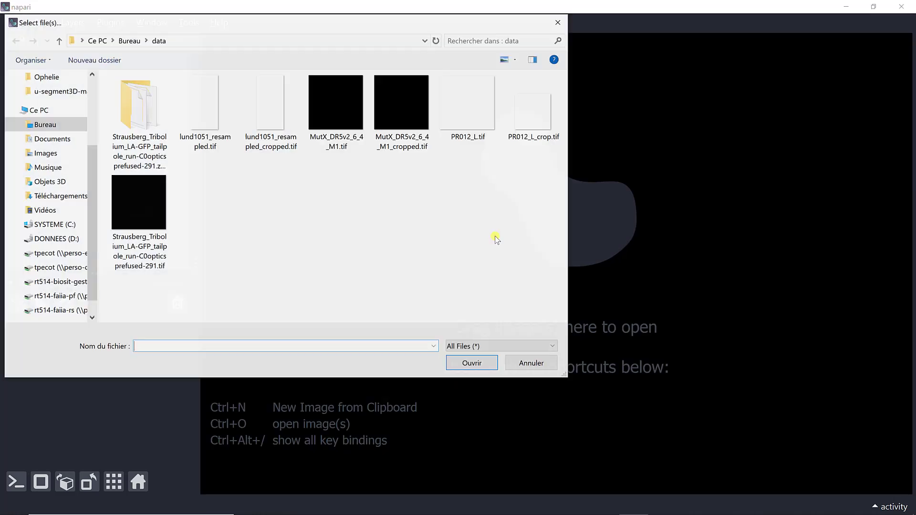
click(389, 114)
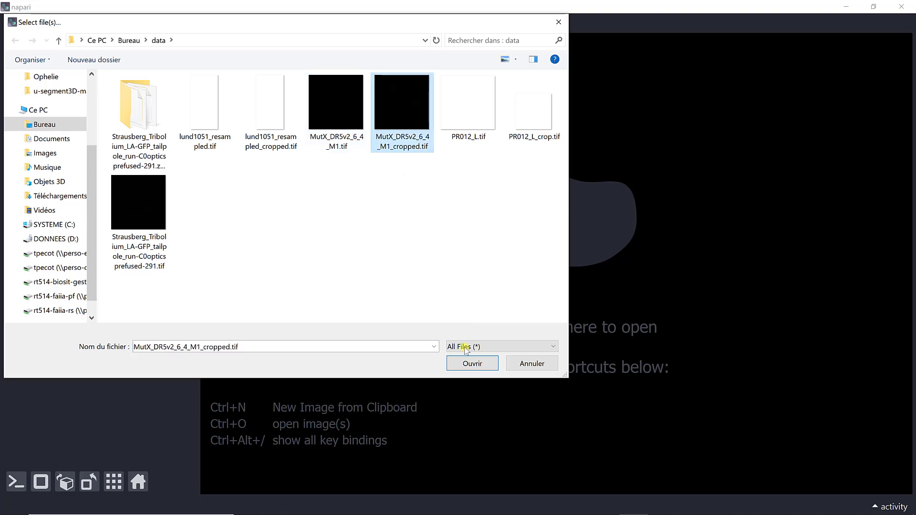
click(459, 365)
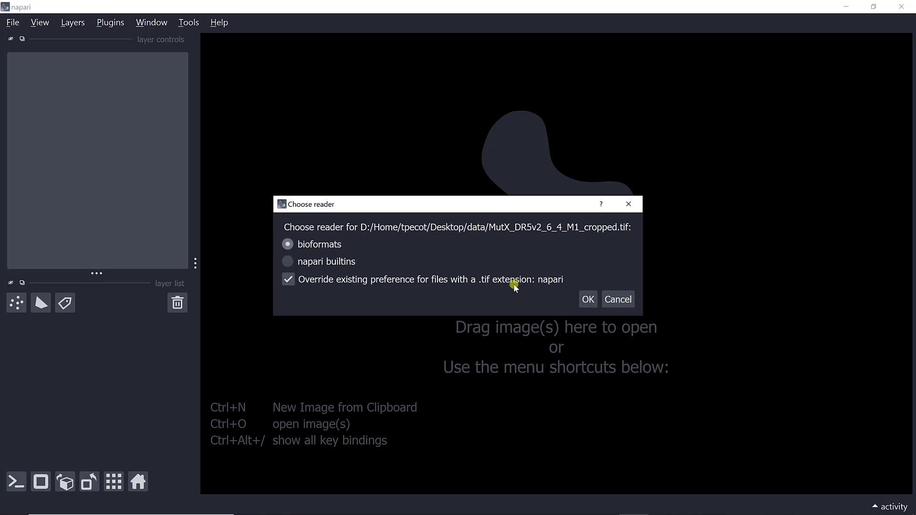
click(581, 299)
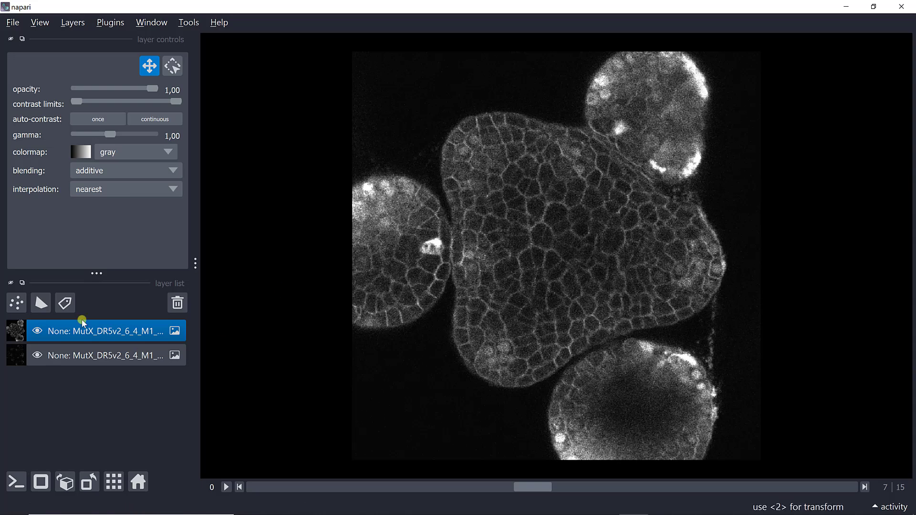
Set the colormap of the upper image layer, showing the cell outlines, to magenta
click(130, 156)
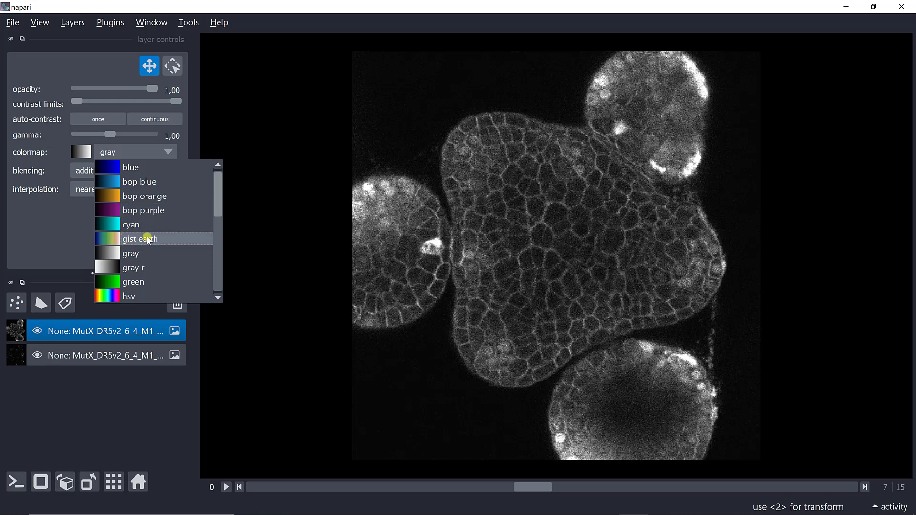
scroll(148, 239, down, 5)
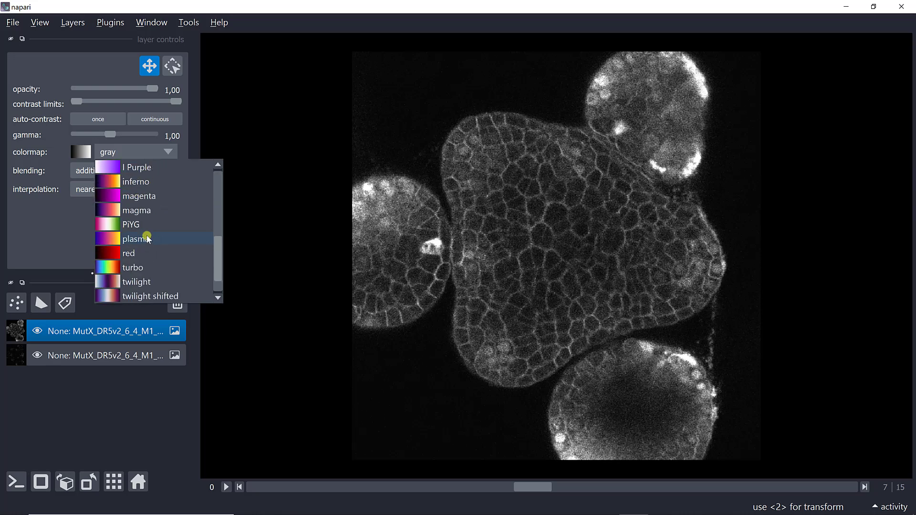
click(138, 196)
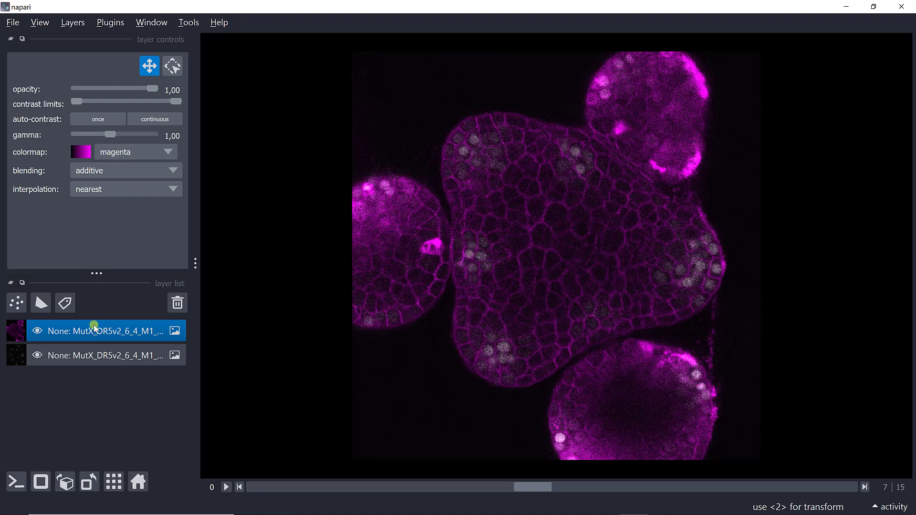
Set the colormap of the lower image layer, showing the bright round spots, to cyan
click(78, 355)
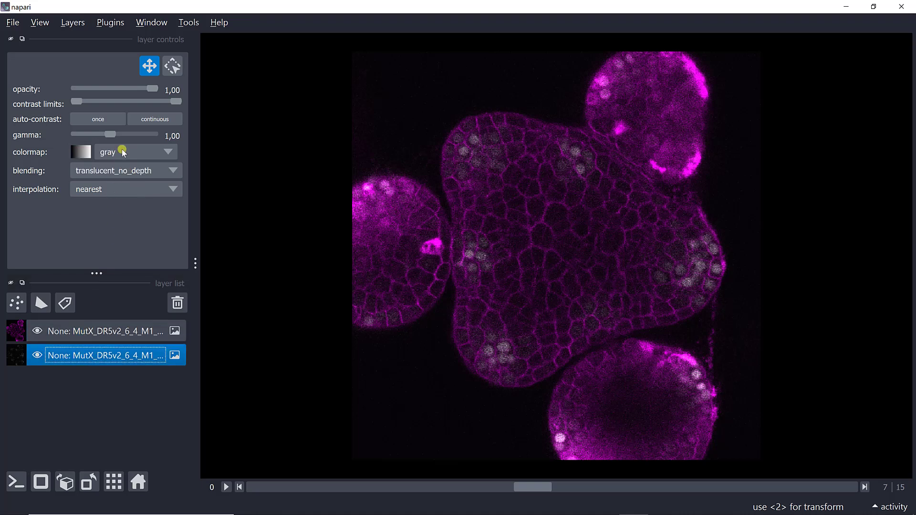
click(122, 151)
scroll(133, 240, up, 1)
scroll(135, 246, down, 3)
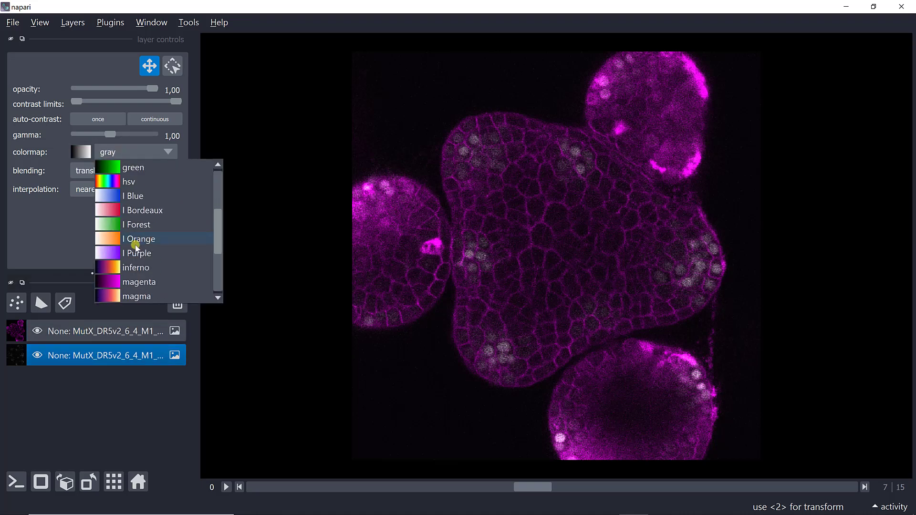
scroll(133, 244, up, 3)
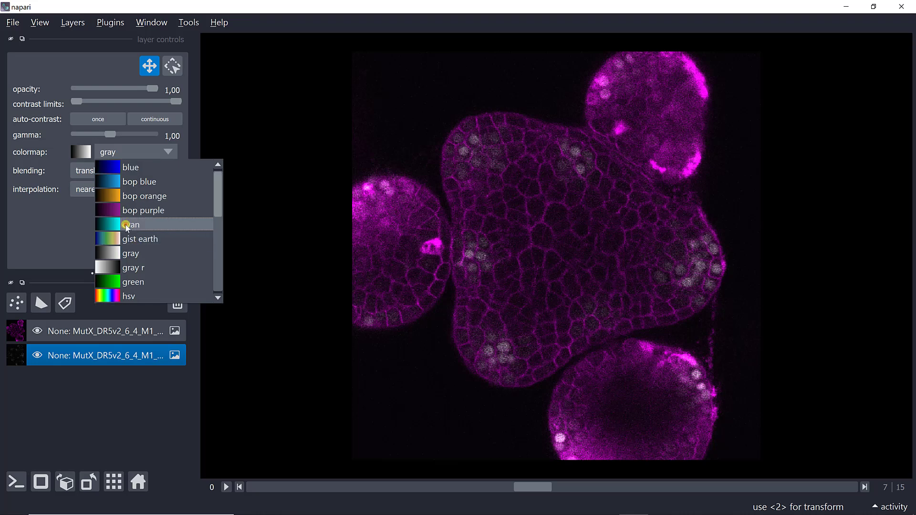
click(127, 225)
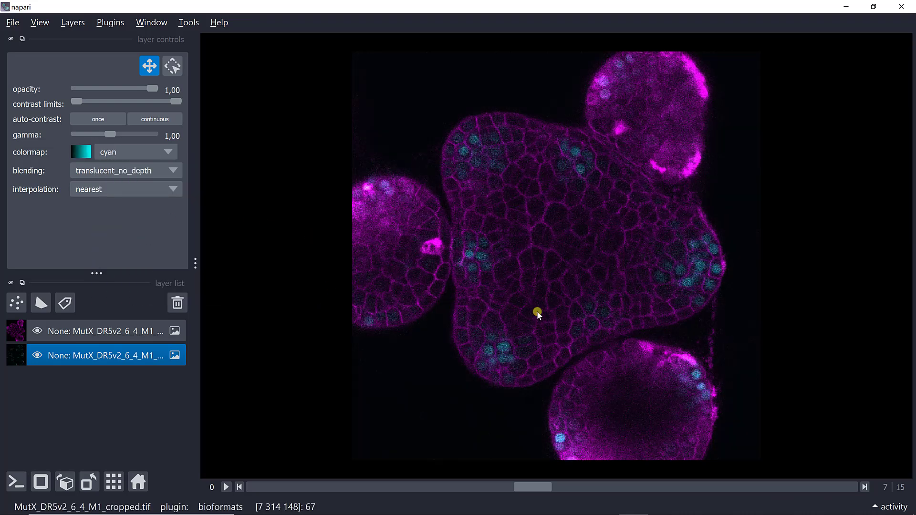
Go to slice 8 and inspect both layers as a slightly rotated 3D volume before returning to the 2D view
drag(543, 485, 574, 482)
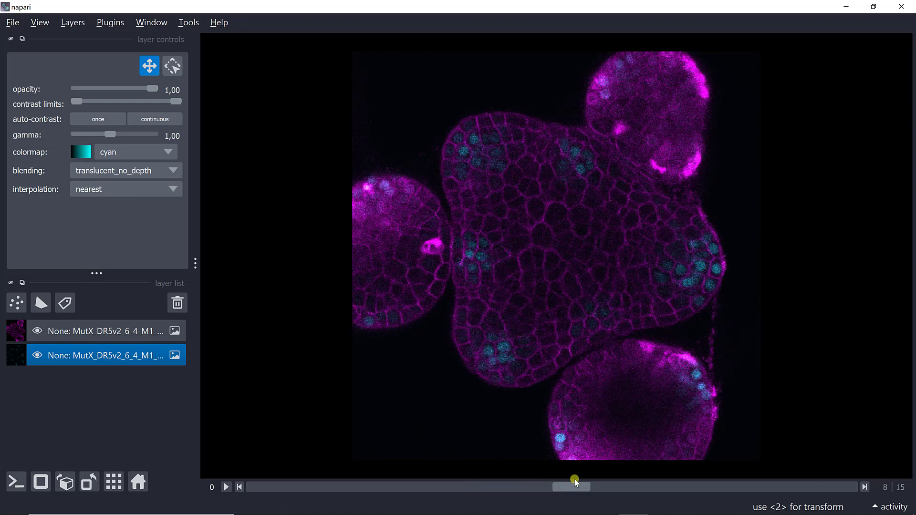
click(42, 482)
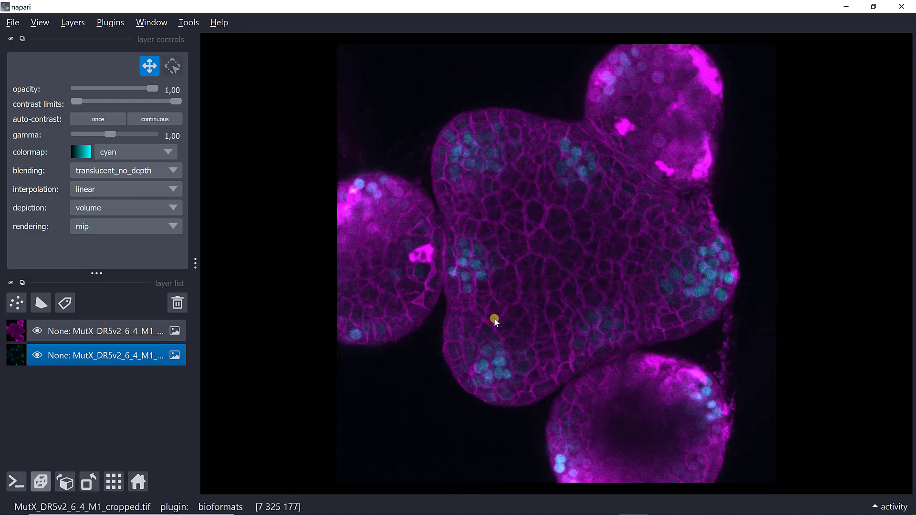
mouse_move(494, 319)
mouse_down()
mouse_move(525, 235)
mouse_move(507, 368)
mouse_move(480, 301)
mouse_move(483, 321)
mouse_move(477, 315)
mouse_up()
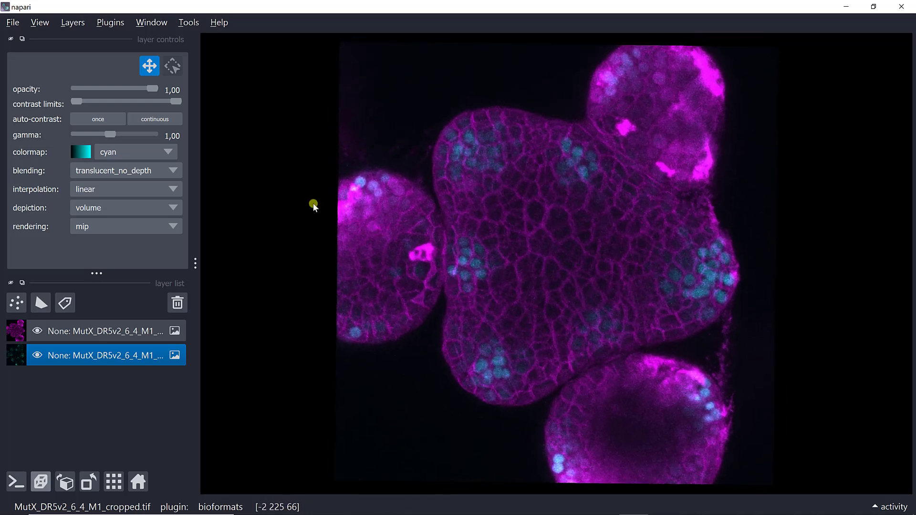
click(41, 483)
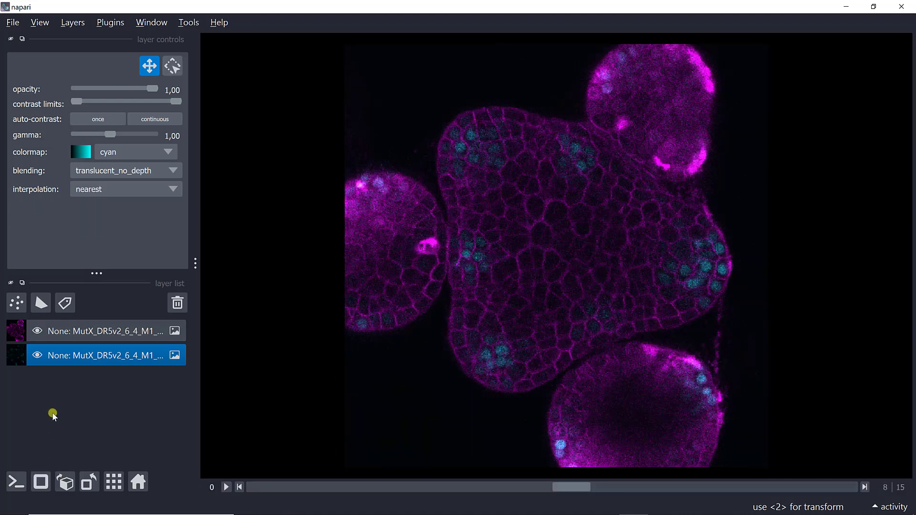
Hide the magenta layer and open the StarDist plugin, with the maximized window refitted to the screen
click(37, 333)
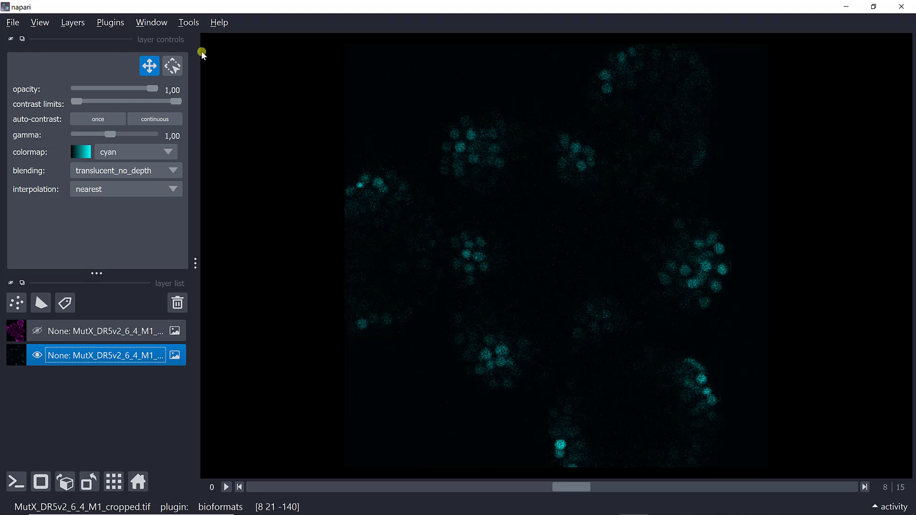
click(122, 25)
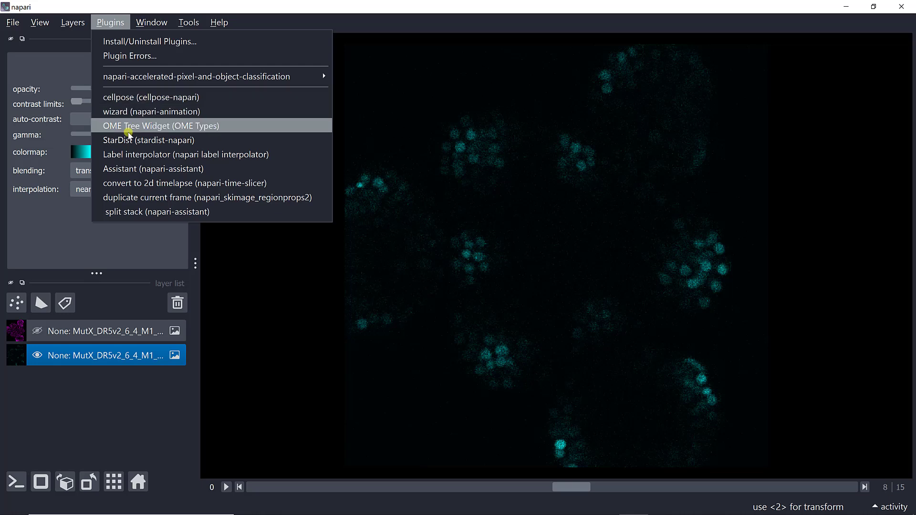
click(163, 141)
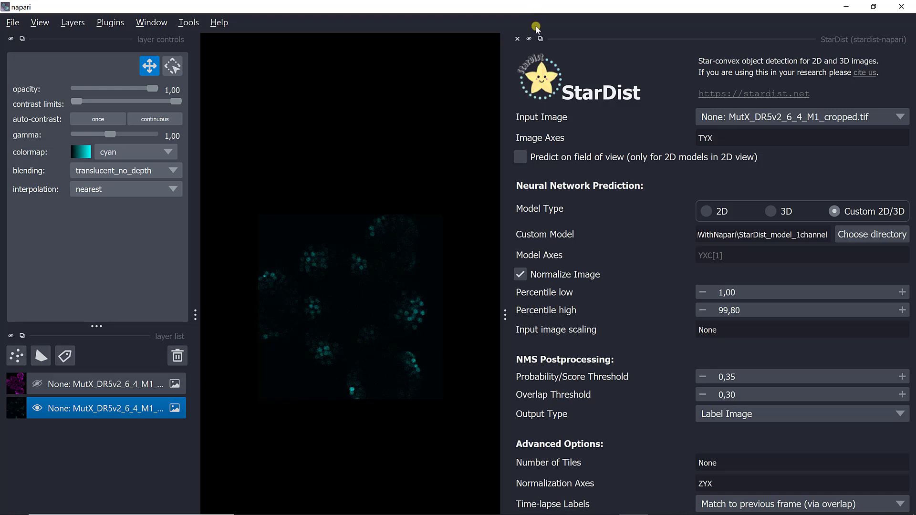
double_click(529, 6)
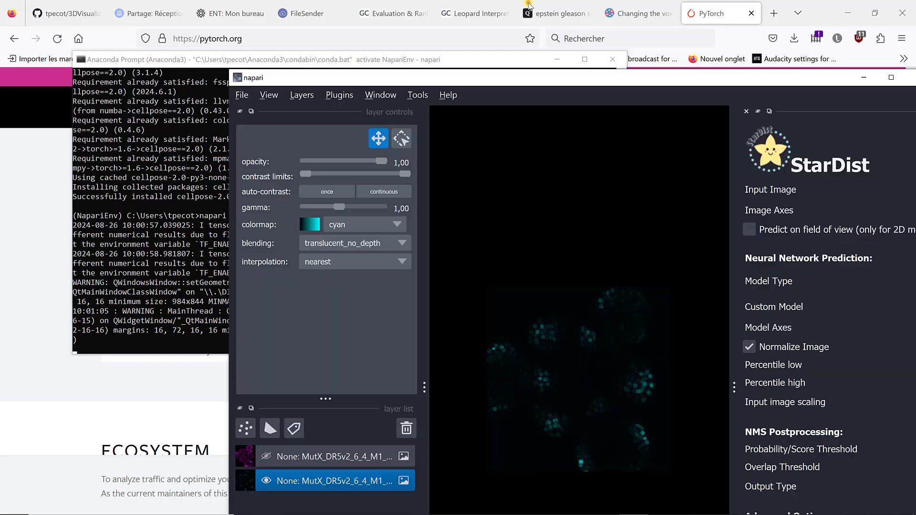
double_click(529, 82)
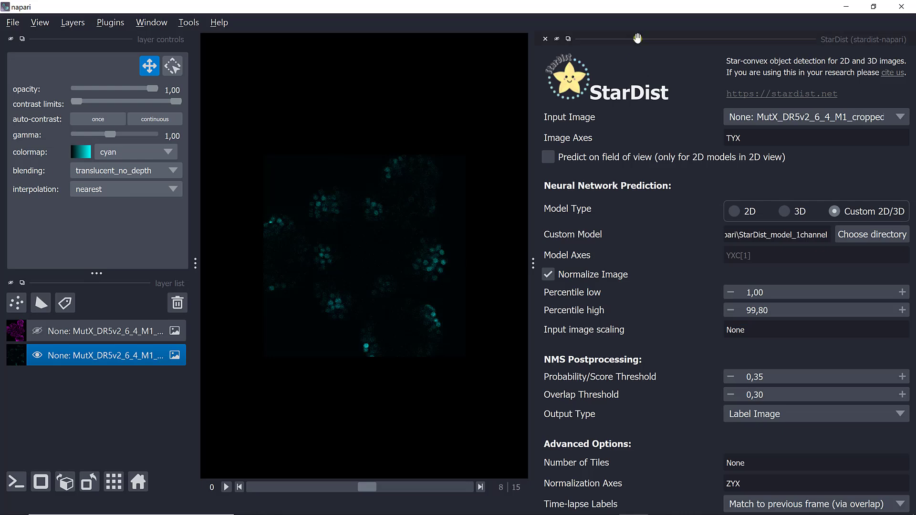
Detach the StarDist panel as a floating window over the canvas, and close napari, confirming the exit
drag(637, 39, 483, 5)
click(483, 1)
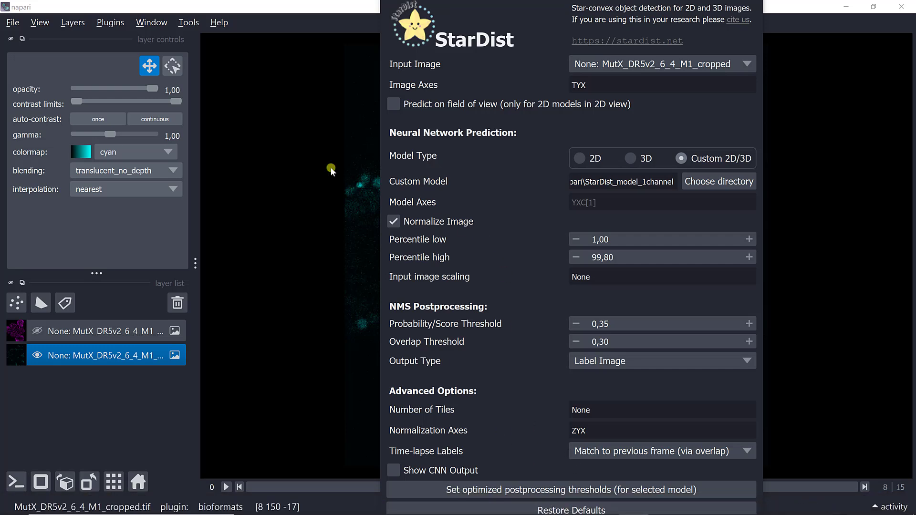
click(906, 6)
click(539, 332)
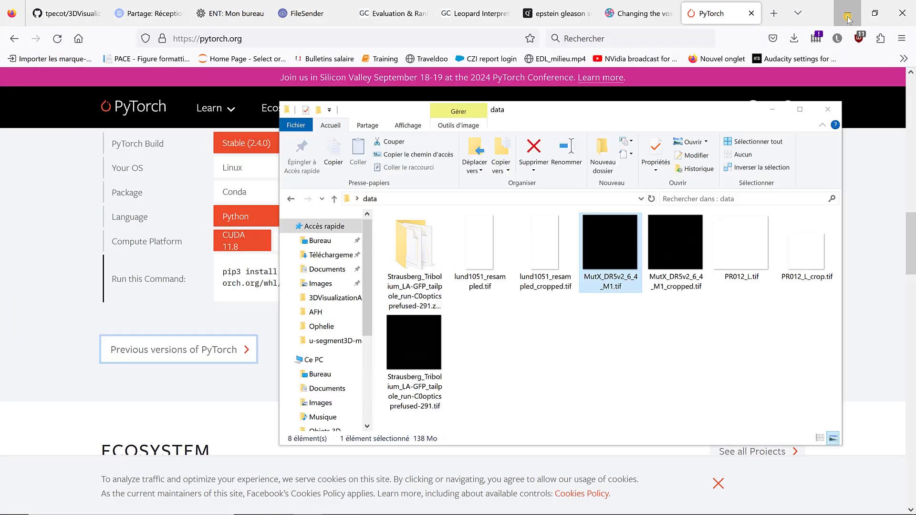
Minimize the browser and Word windows and open the Windows display settings from the desktop
click(847, 14)
click(859, 15)
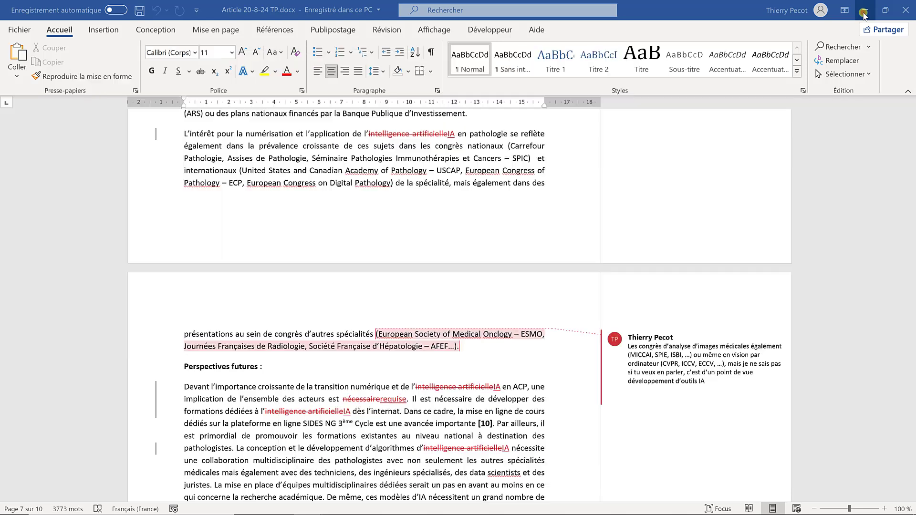
click(864, 16)
right_click(864, 14)
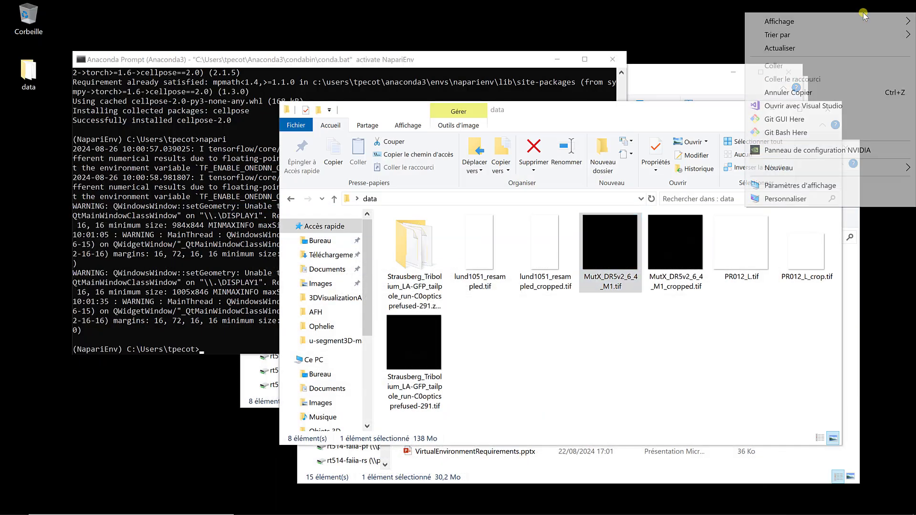
click(839, 185)
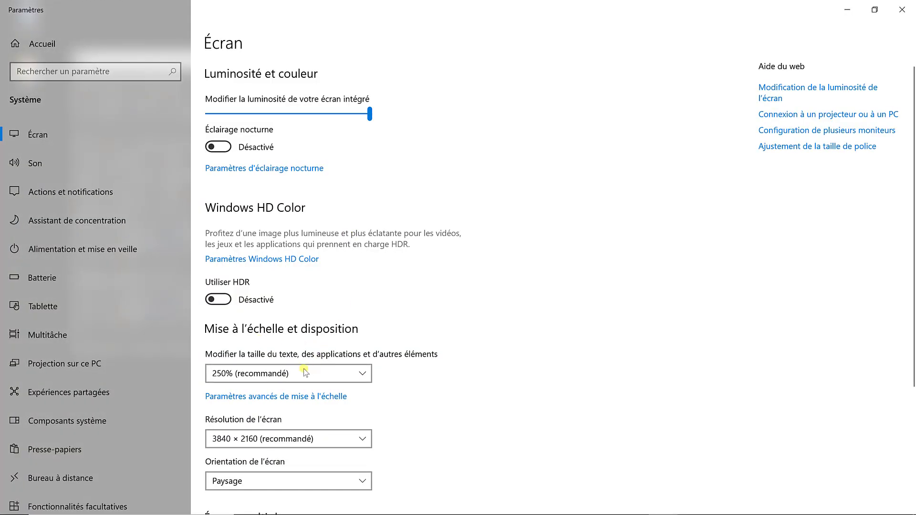
Try a display scaling of 300%, and settle on 175% for text and apps
click(299, 373)
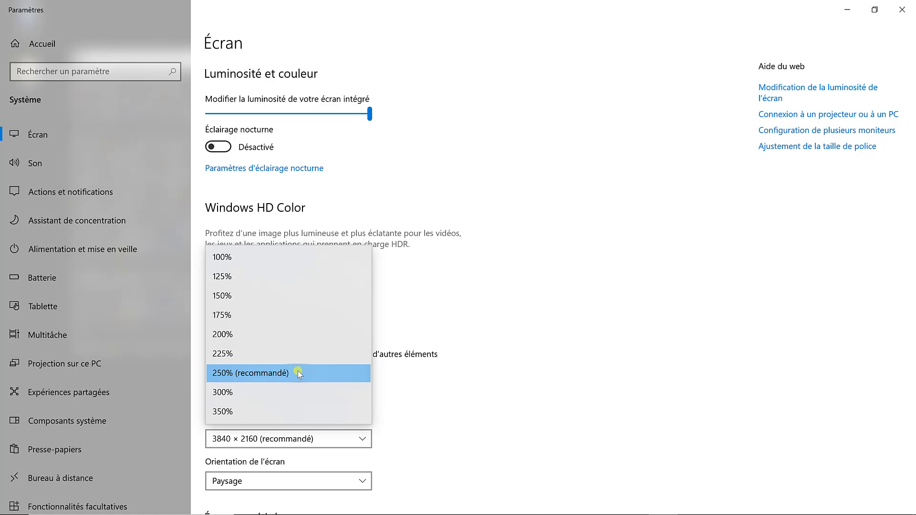
click(269, 393)
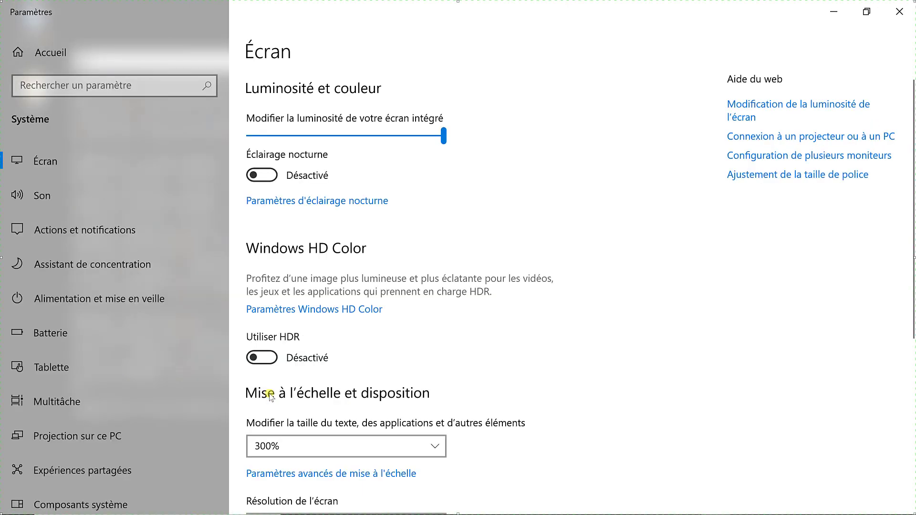
scroll(364, 385, down, 3)
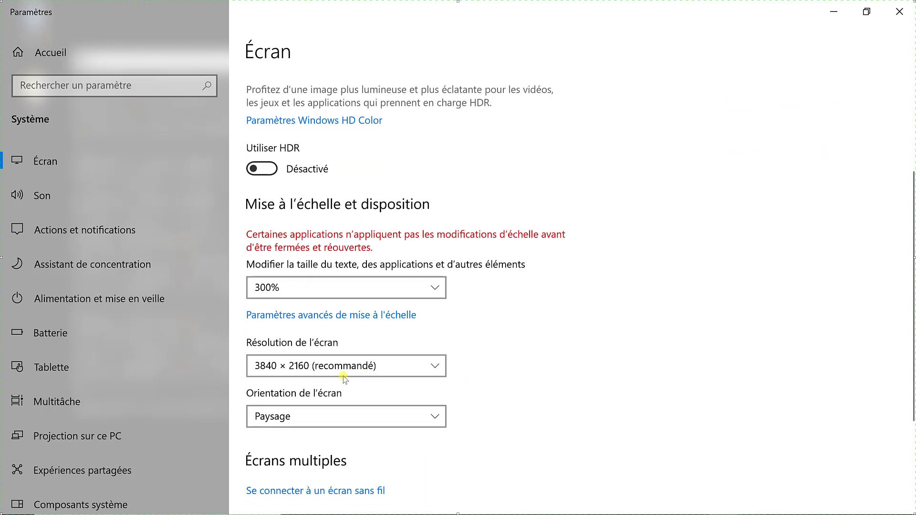
click(331, 289)
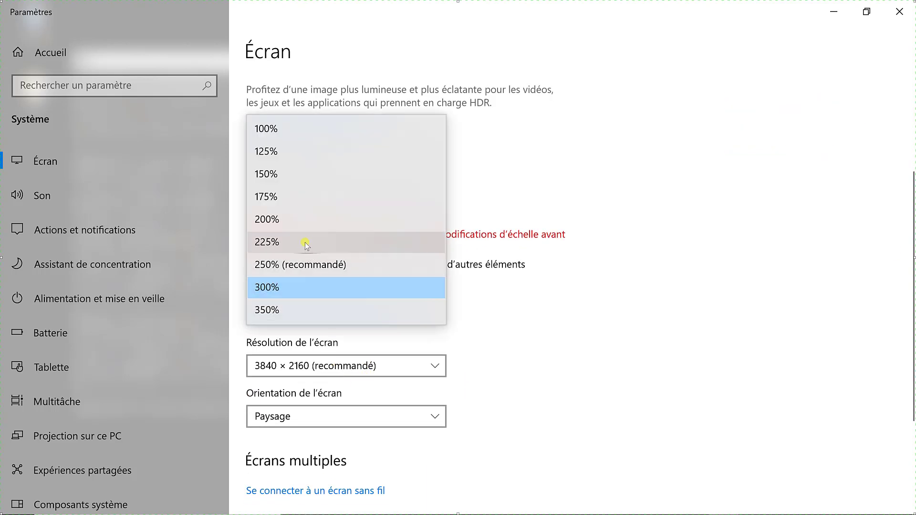
click(294, 194)
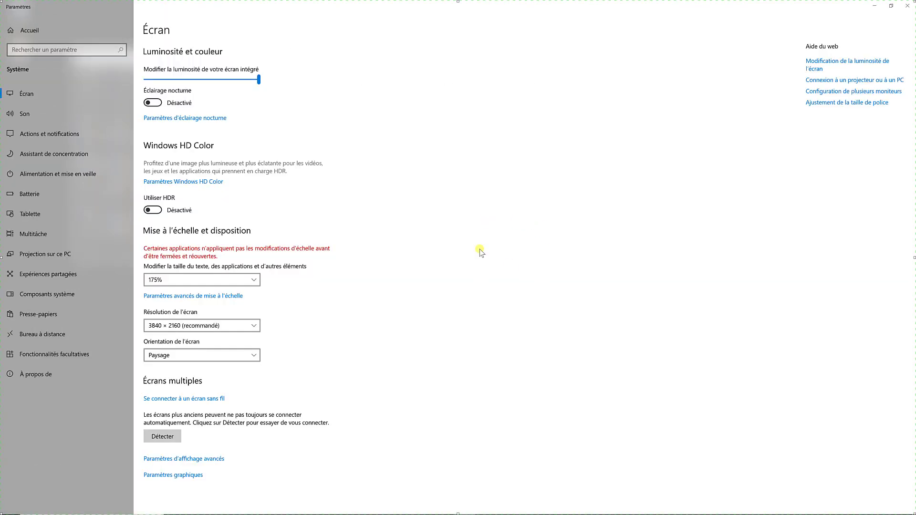
key(alt+Tab)
key(alt+Tab)
key(alt+Tab)
key(alt+Tab)
key(alt+Tab)
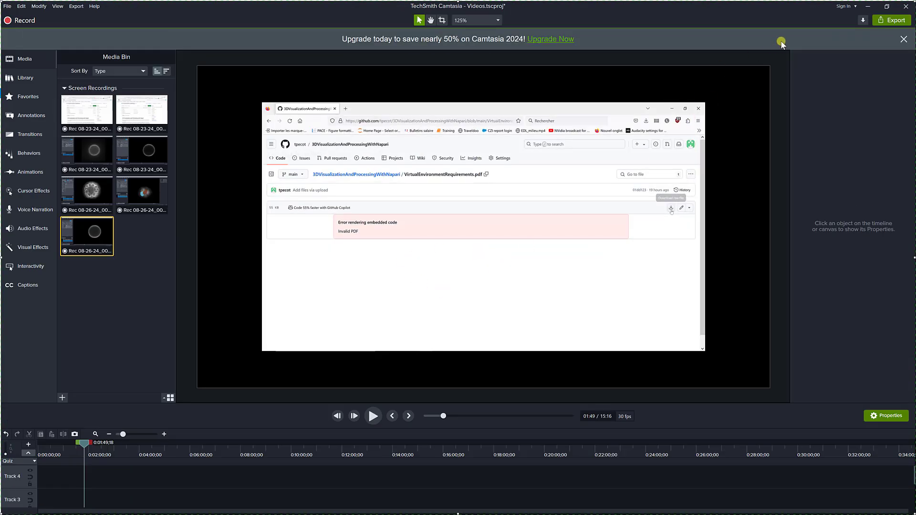
click(867, 6)
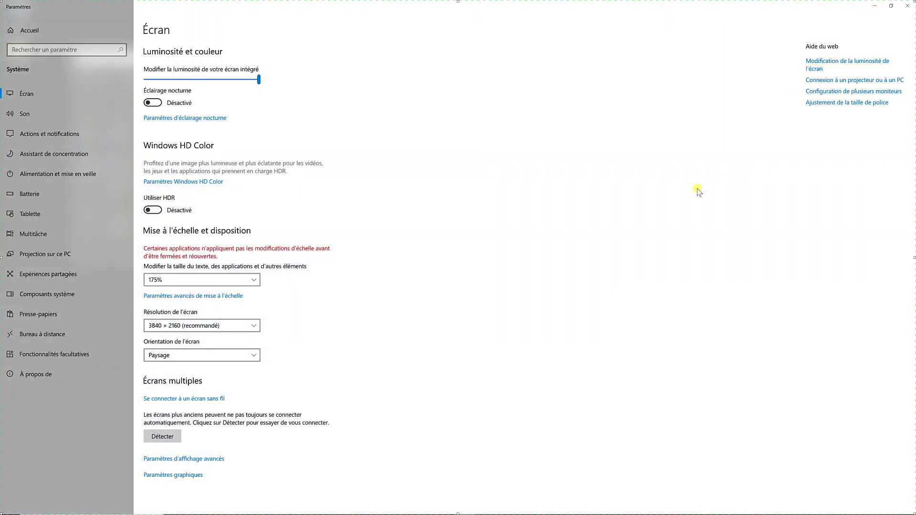
Switch to the Anaconda Prompt and launch napari again in the NapariEnv environment
key(alt+Tab)
key(alt+Tab)
key(alt+Tab)
key(alt+Tab)
key(alt+Tab)
key(alt+Tab)
key(alt+Tab)
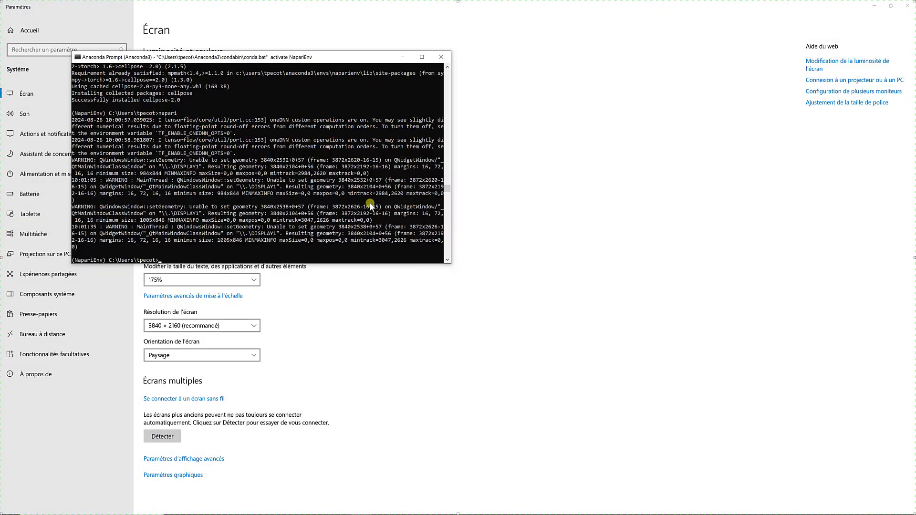
key(Up)
key(Return)
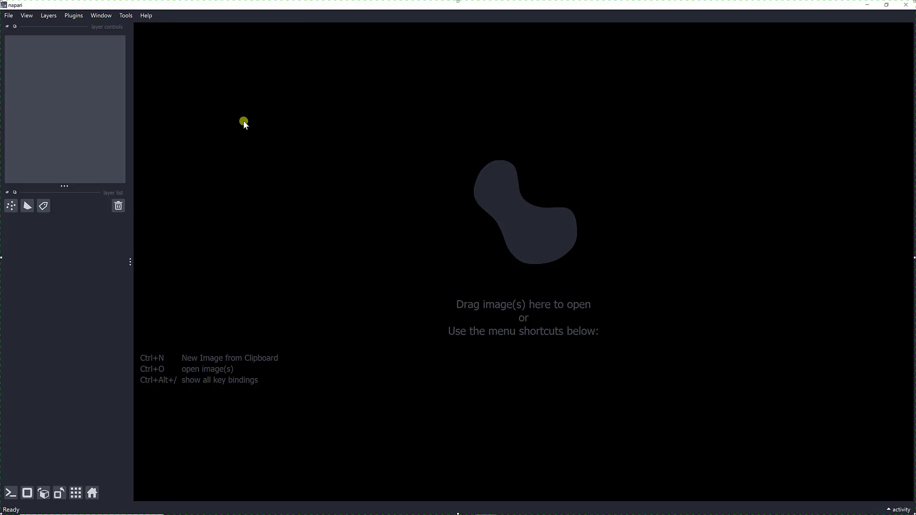
Open MutX_DR5v2_6_4_M1_cropped.tif from the data folder in the empty napari viewer
key(alt+Tab)
key(alt+Tab)
key(alt+Tab)
key(alt+Tab)
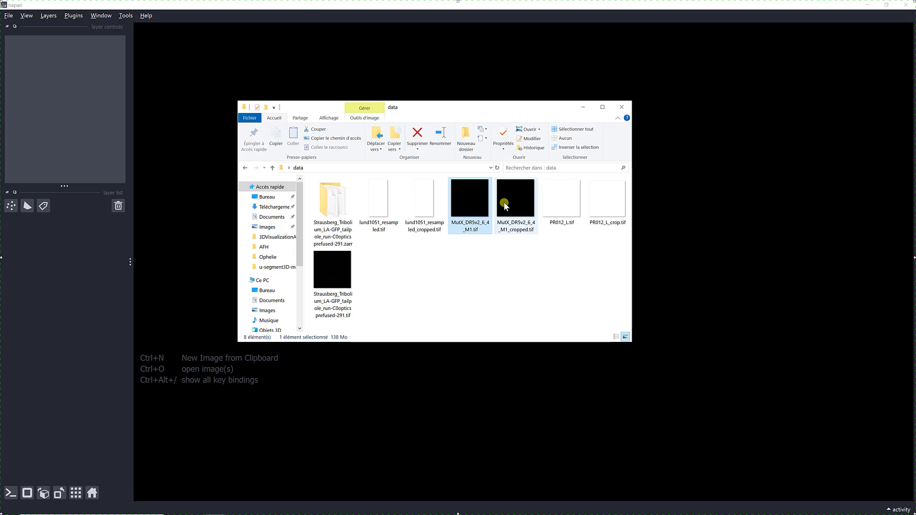
drag(502, 210, 428, 406)
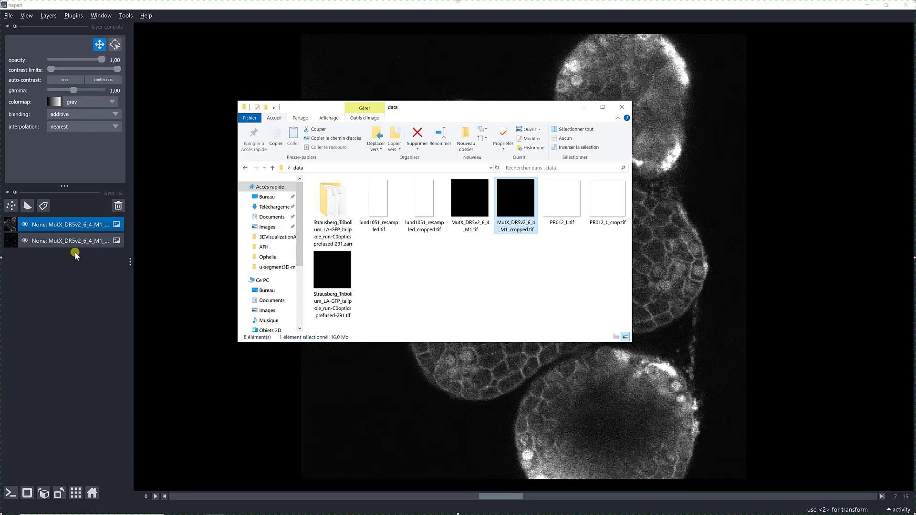
Set the colormap of the upper layer, the cell outlines, to magenta
click(70, 224)
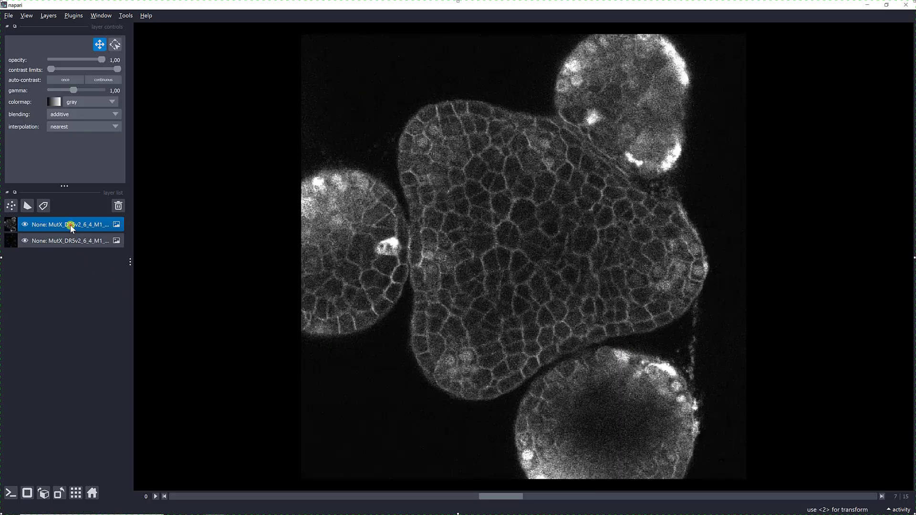
click(91, 102)
scroll(95, 122, down, 6)
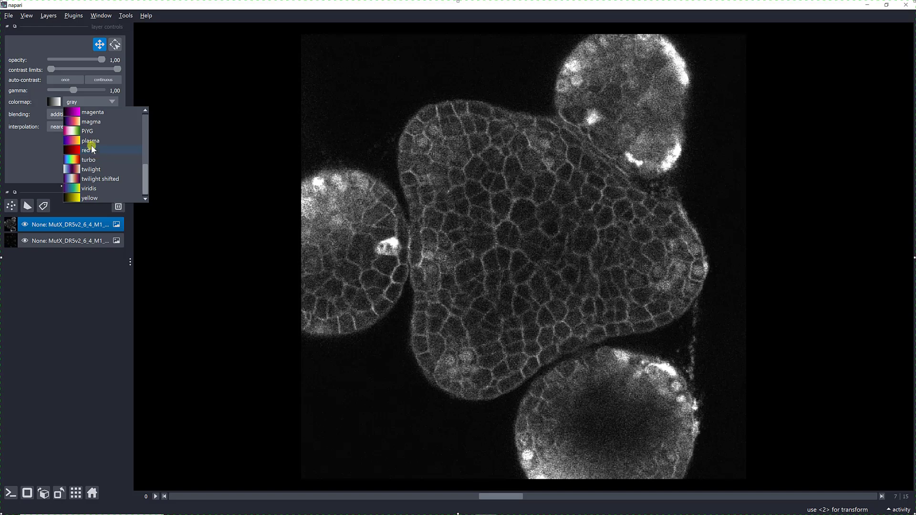
click(90, 113)
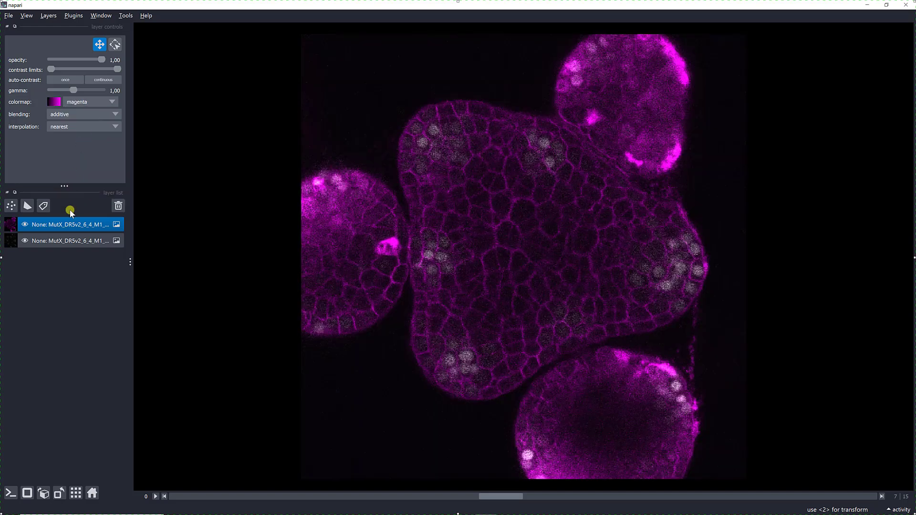
Set the colormap of the lower layer, the round spots, to cyan
click(57, 235)
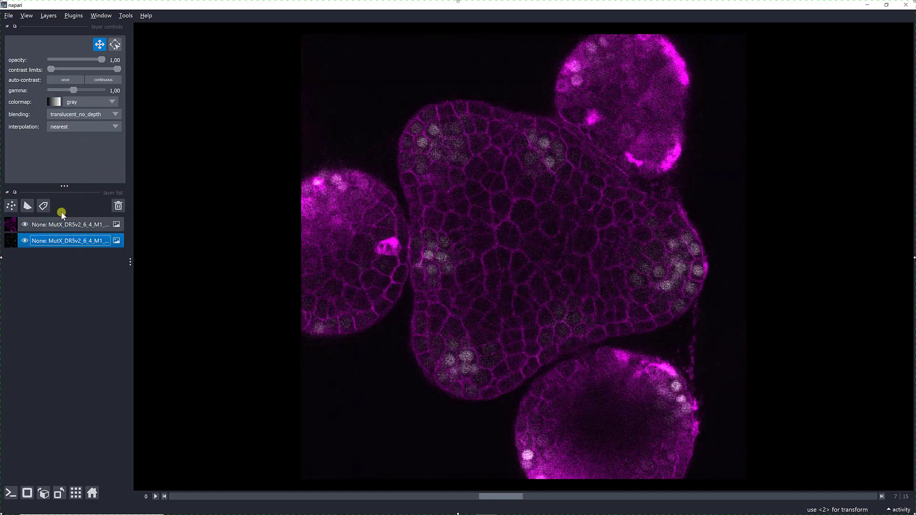
click(85, 106)
click(88, 150)
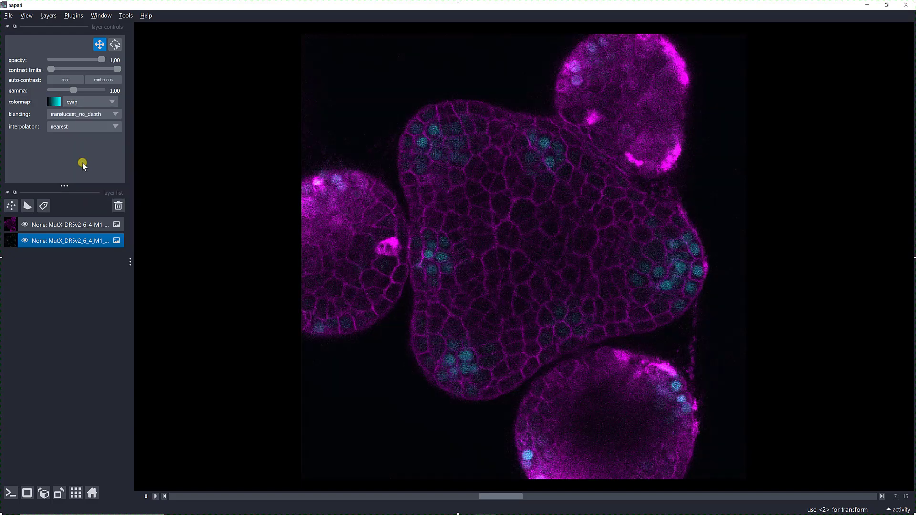
Hide the magenta layer and open the StarDist (stardist-napari) plugin
click(24, 225)
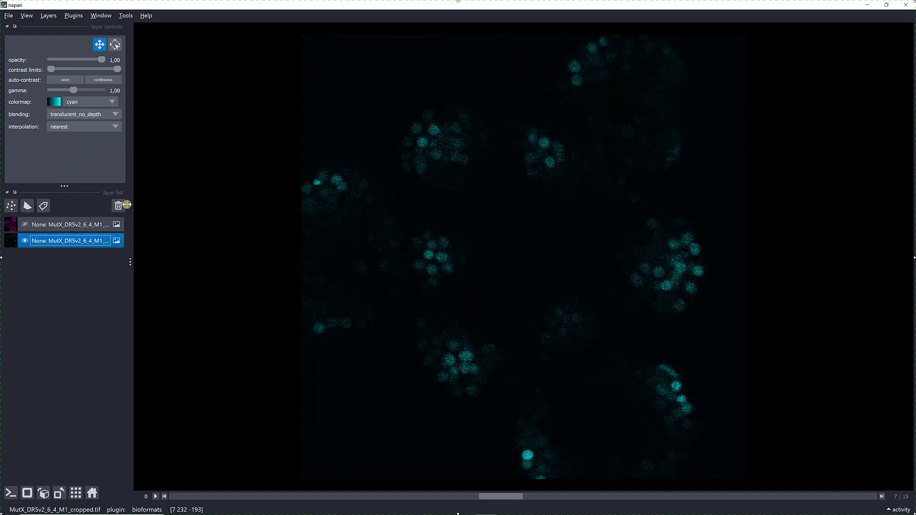
click(74, 16)
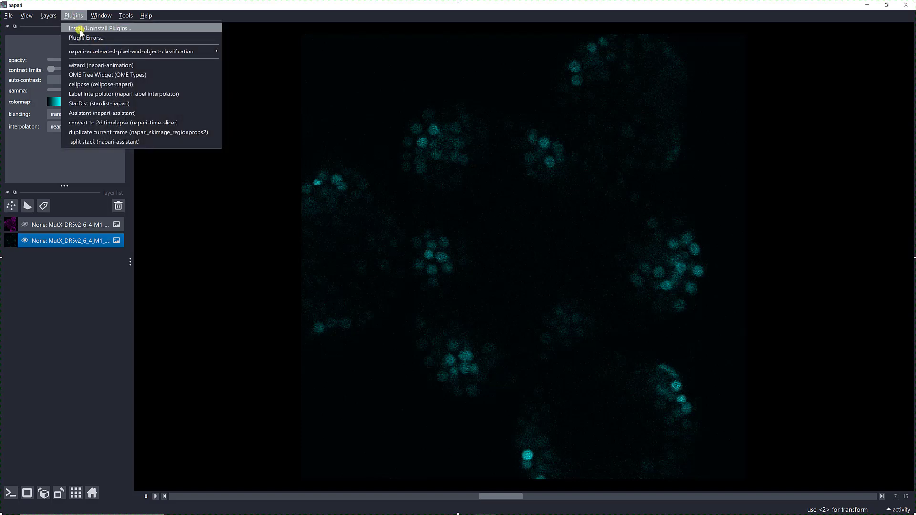
click(83, 97)
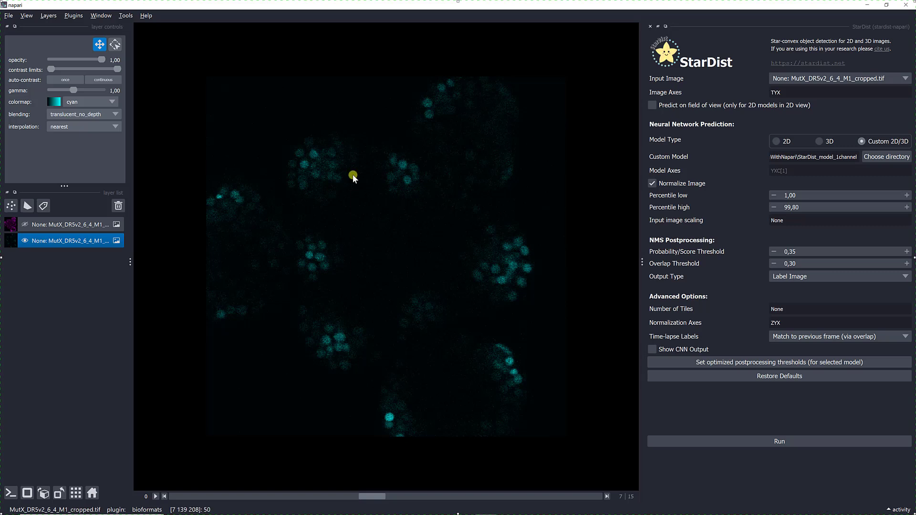
Rename the cyan image layer to nuclei
double_click(71, 242)
key(BackSpace)
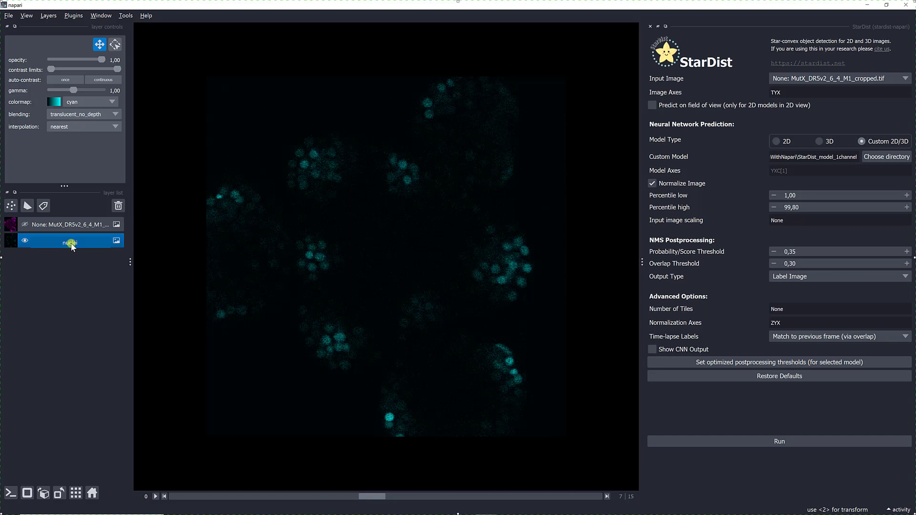
key(Return)
Rename the magenta image layer to membrane
double_click(74, 227)
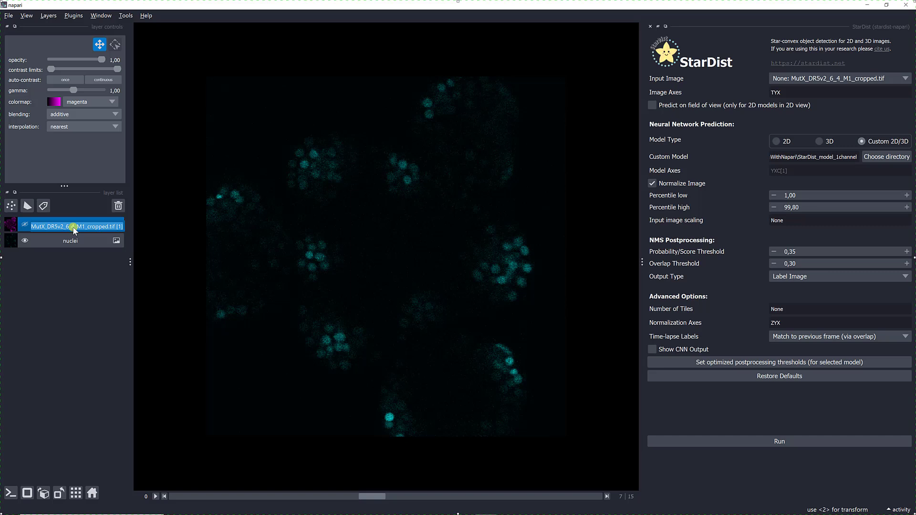
text(membra)
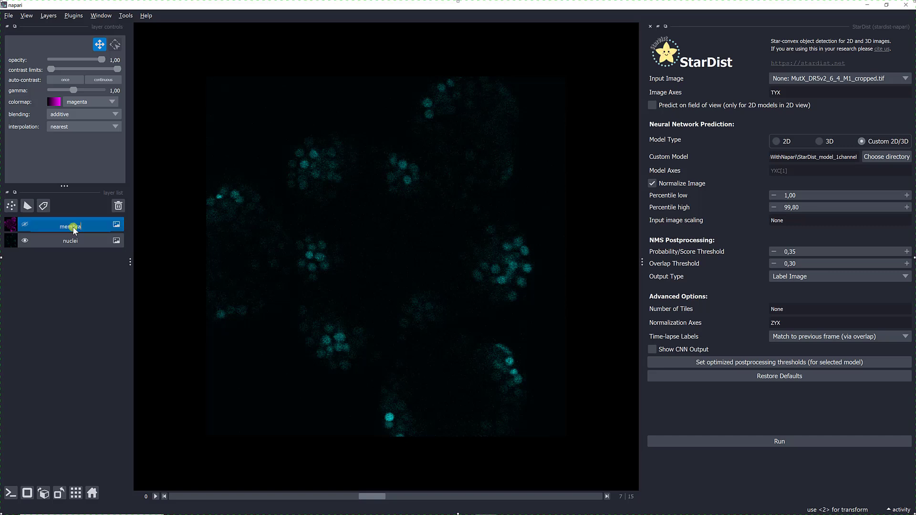
text(ne)
key(Return)
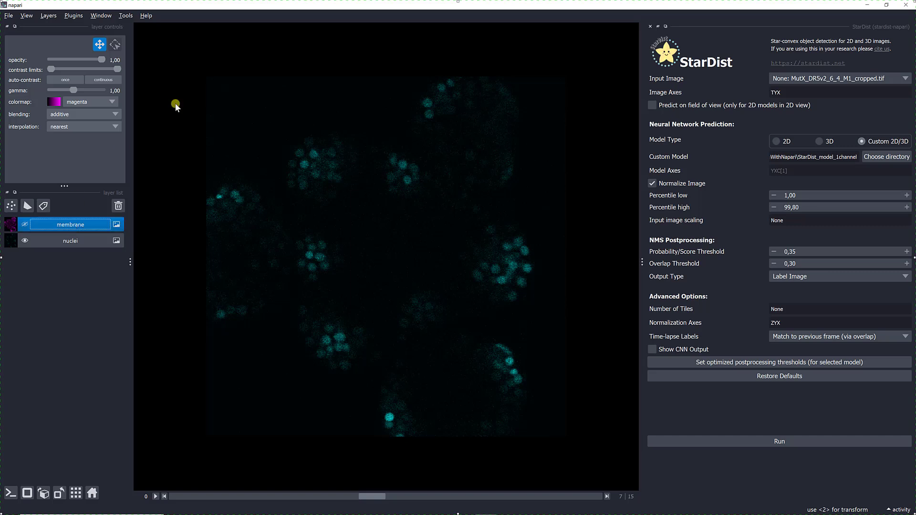
Close and reopen the StarDist plugin to refresh its layer names, keeping nuclei as the input image
click(786, 80)
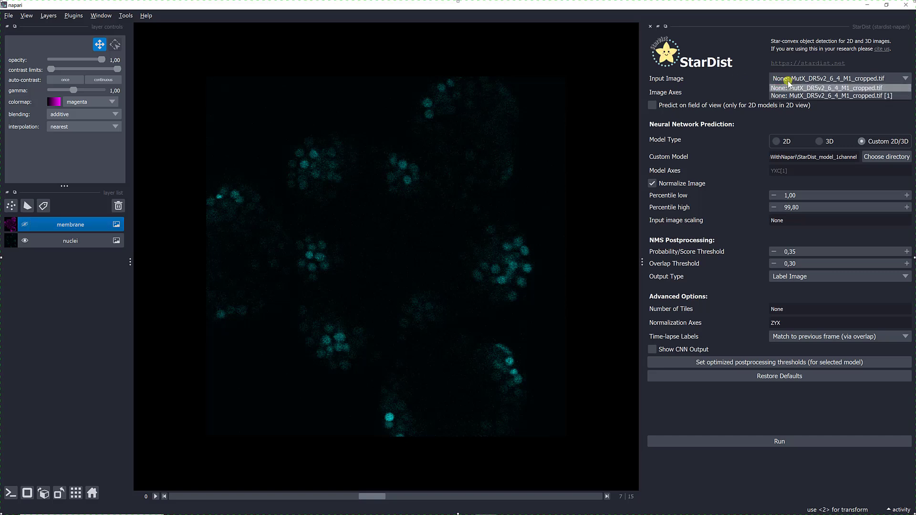
click(788, 87)
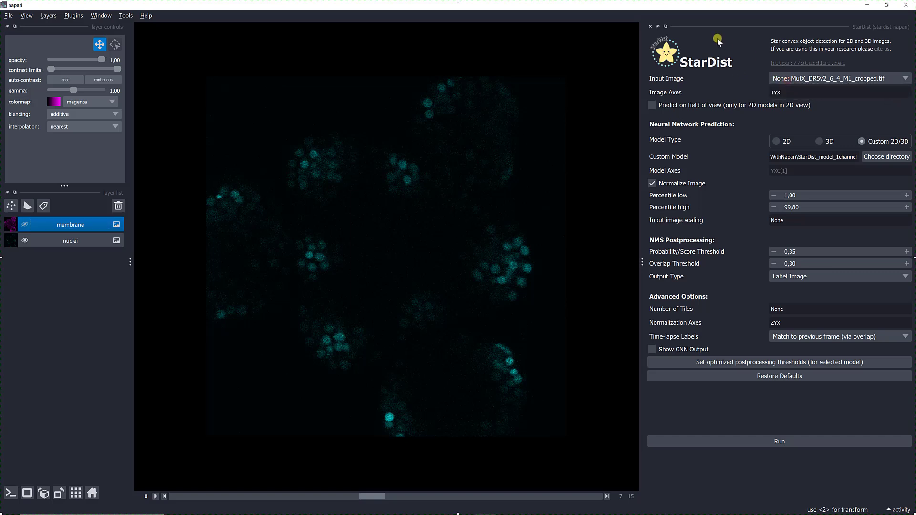
click(651, 26)
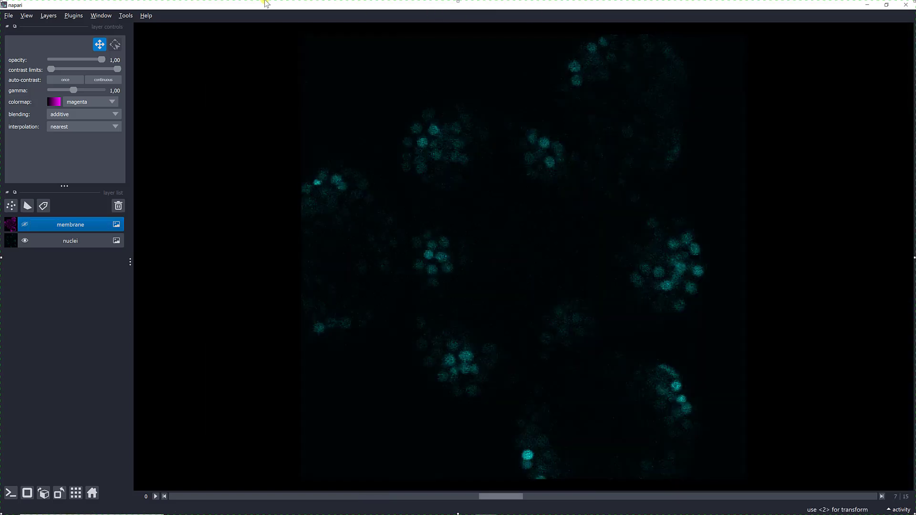
click(69, 17)
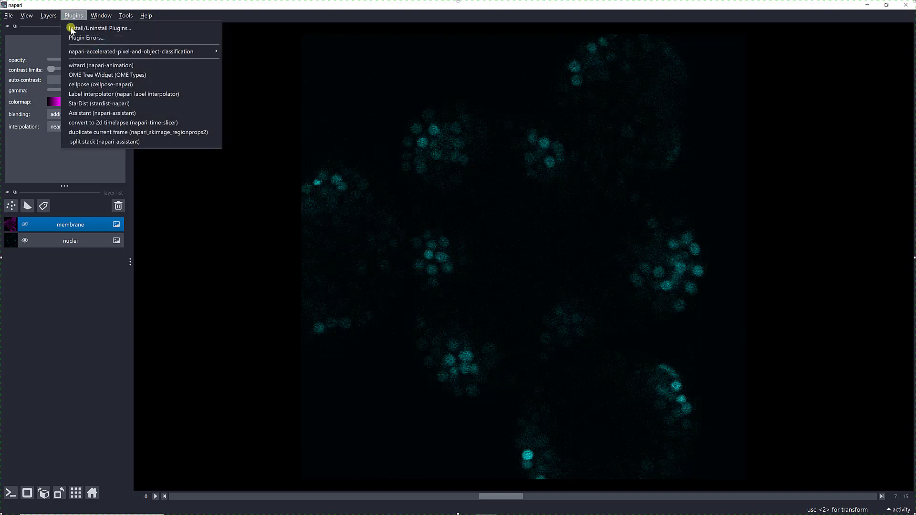
click(88, 103)
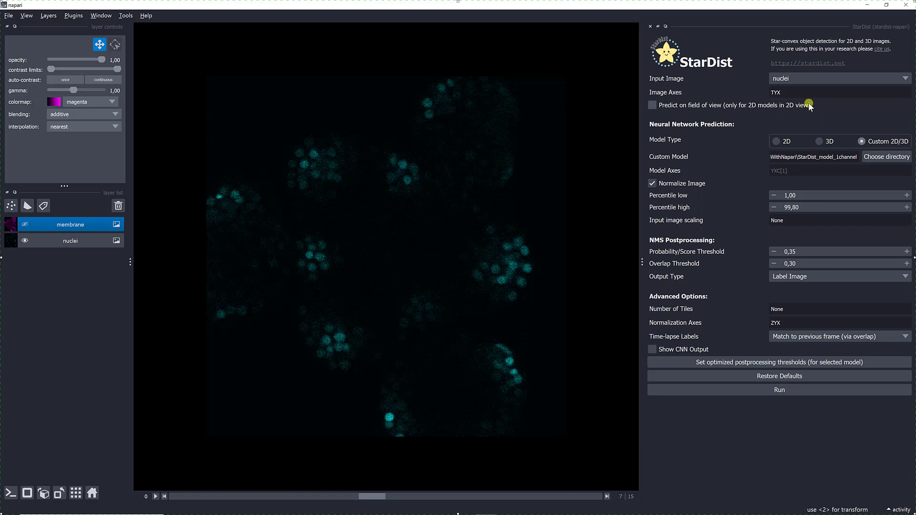
click(810, 76)
click(810, 77)
Try ZYX image axes with the 2D model type, and return the axes to TYX
click(776, 140)
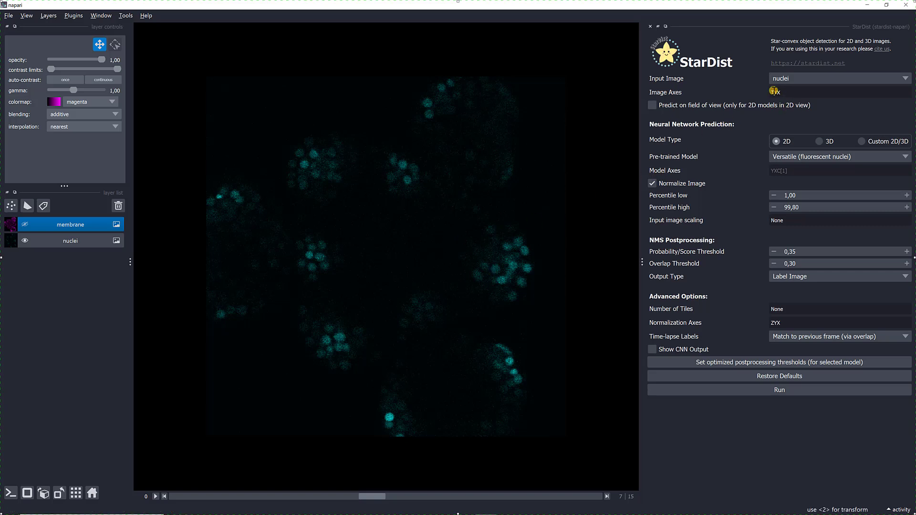
key(BackSpace)
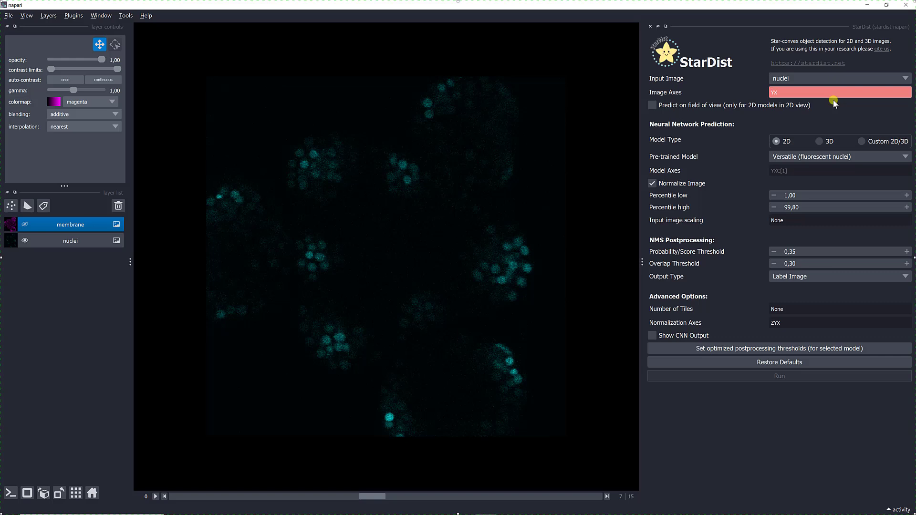
text(Z)
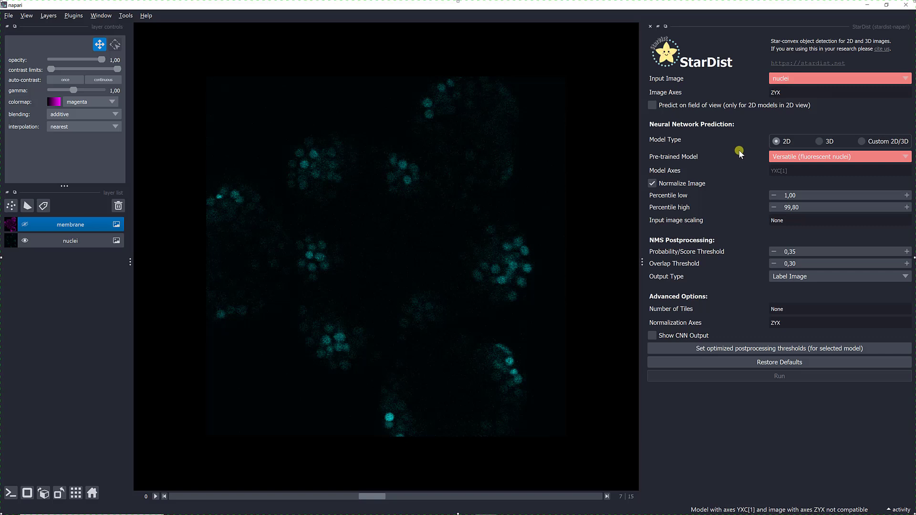
key(BackSpace)
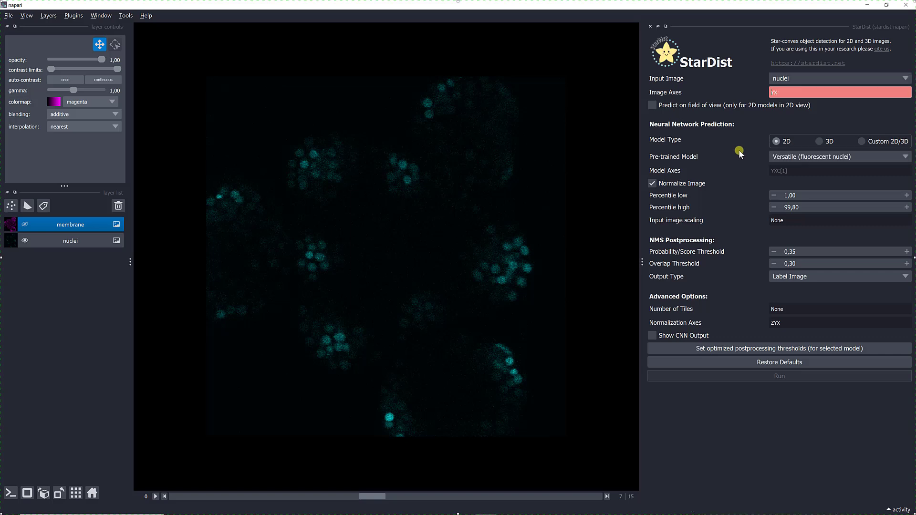
text(T)
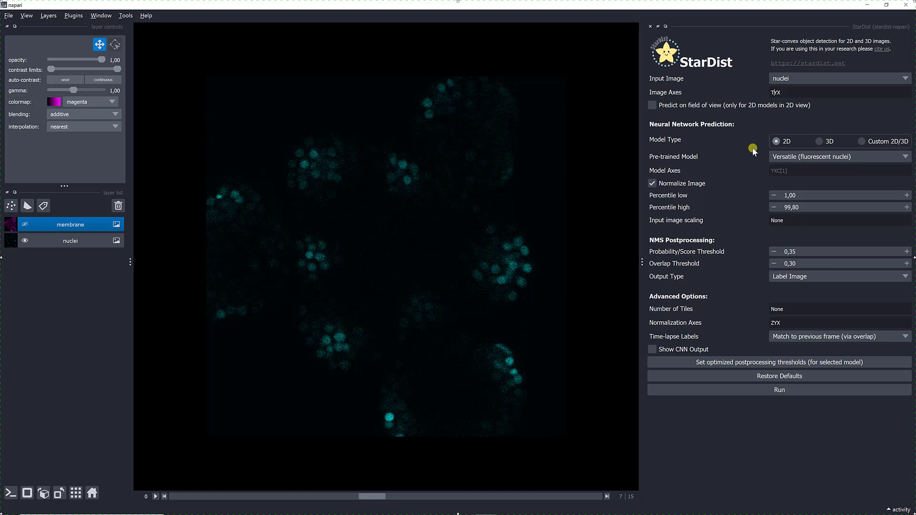
Set the image axes to ZYX and the model type to 3D, keeping Label Image as the output type
key(BackSpace)
text(Z)
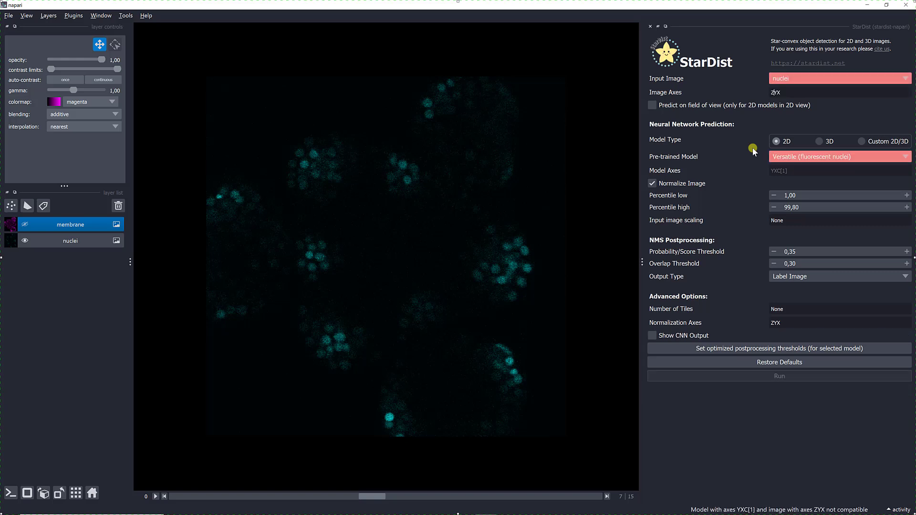
click(817, 140)
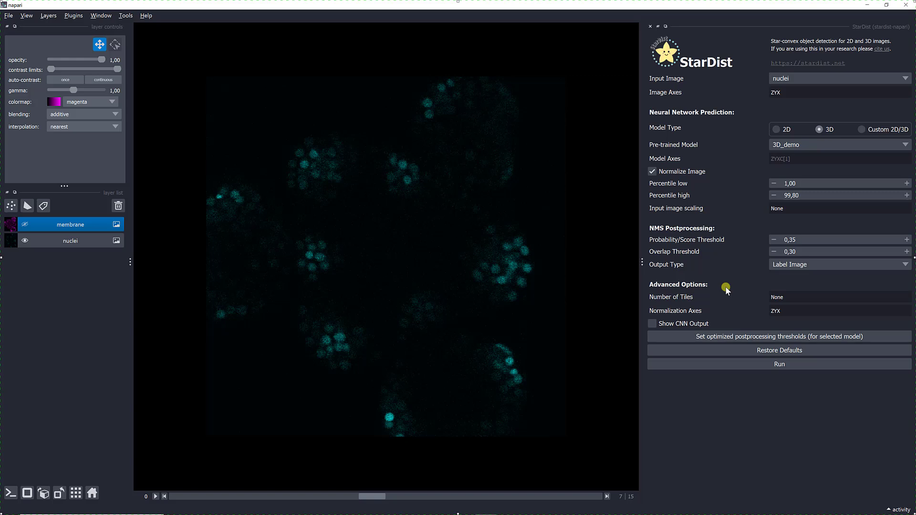
click(771, 265)
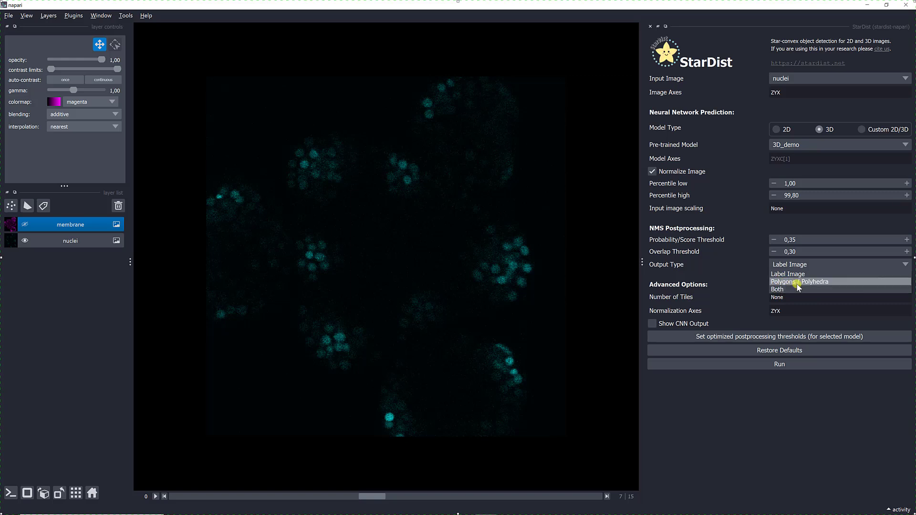
click(783, 275)
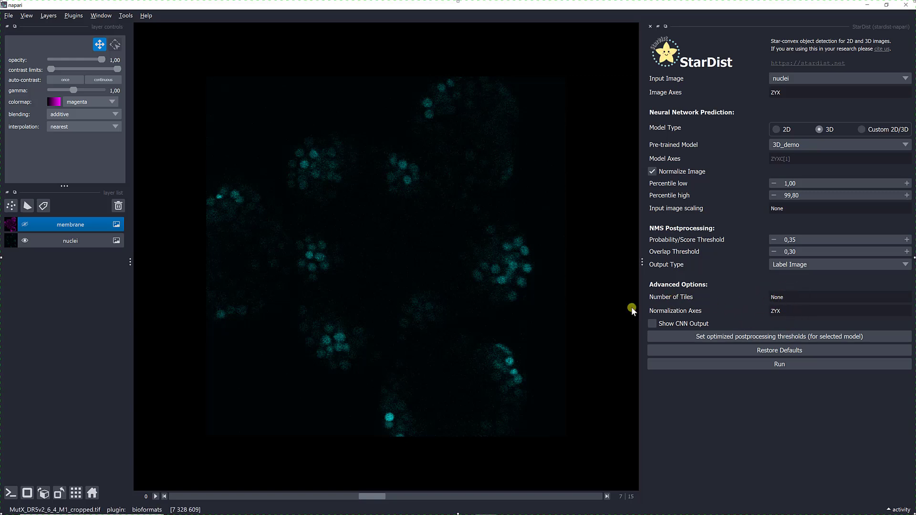
Run the 3D StarDist prediction with the number of tiles set to [5,2,2,] and a probability threshold of 0,50
click(785, 296)
key(BackSpace)
key(BackSpace)
key(BackSpace)
key(BackSpace)
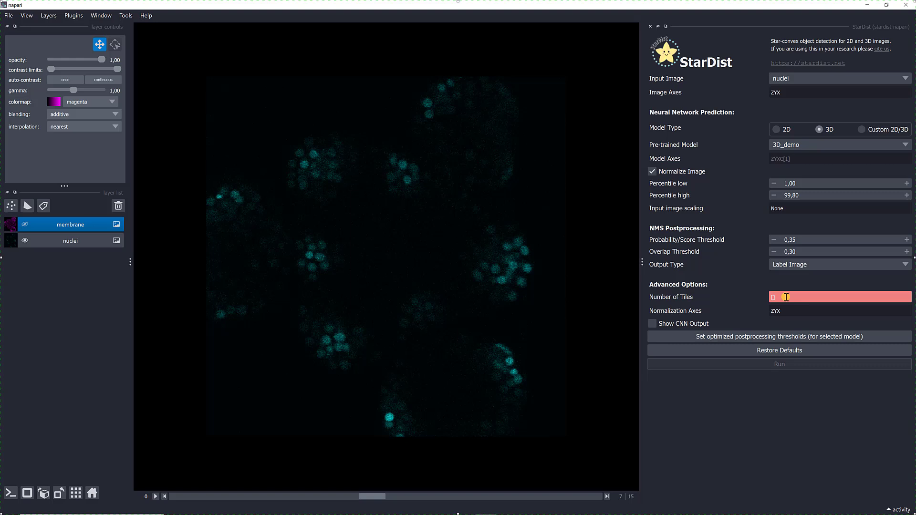
text(5,2,2)
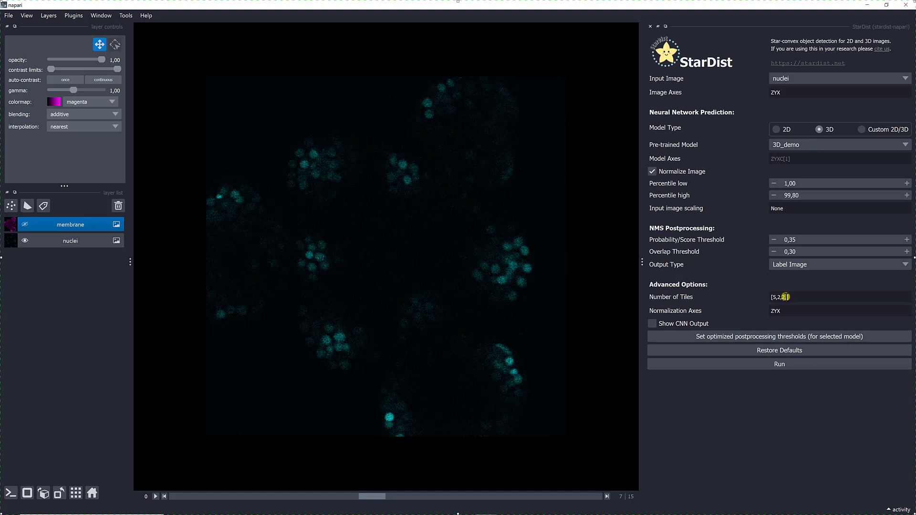
text(,)
click(839, 242)
click(752, 365)
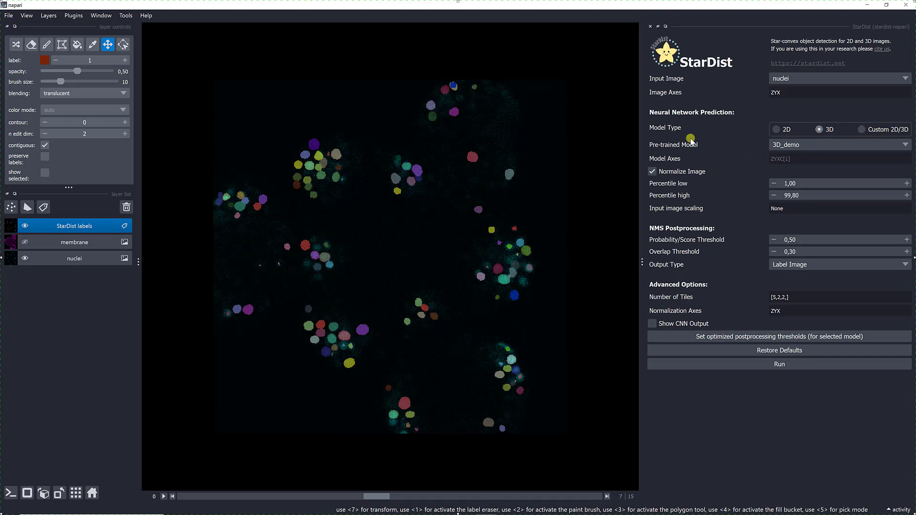
Check the folder selection for a custom model without picking one, and return the model type to 3D
click(858, 129)
click(874, 159)
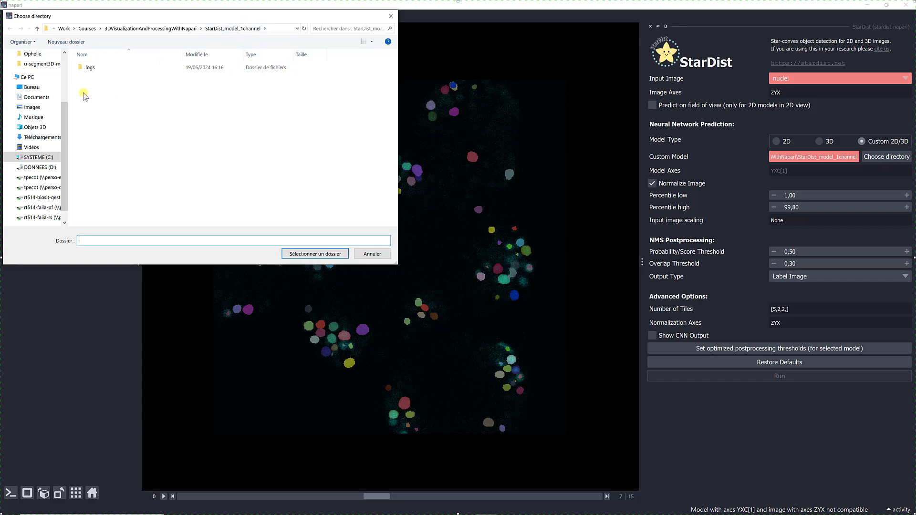
click(390, 15)
click(817, 141)
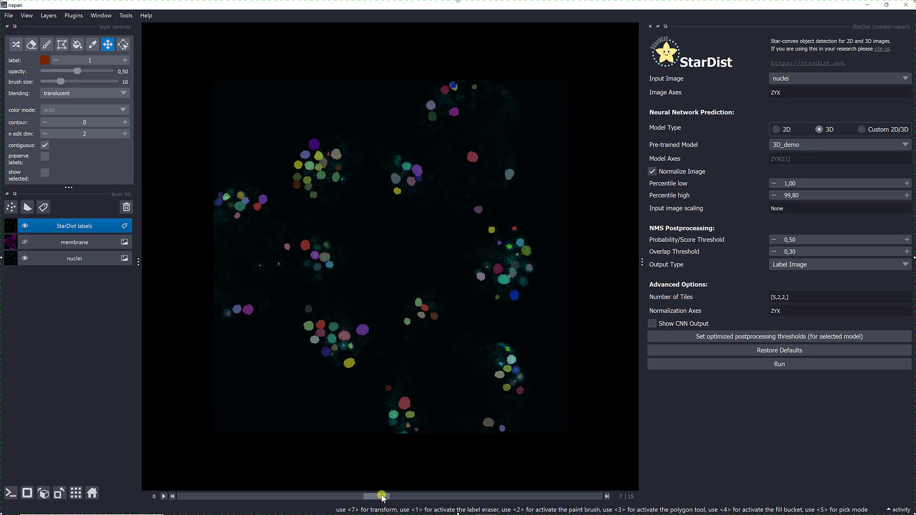
Lower the probability threshold to 0,15 and rerun the 3D segmentation of the nuclei
drag(382, 499, 511, 461)
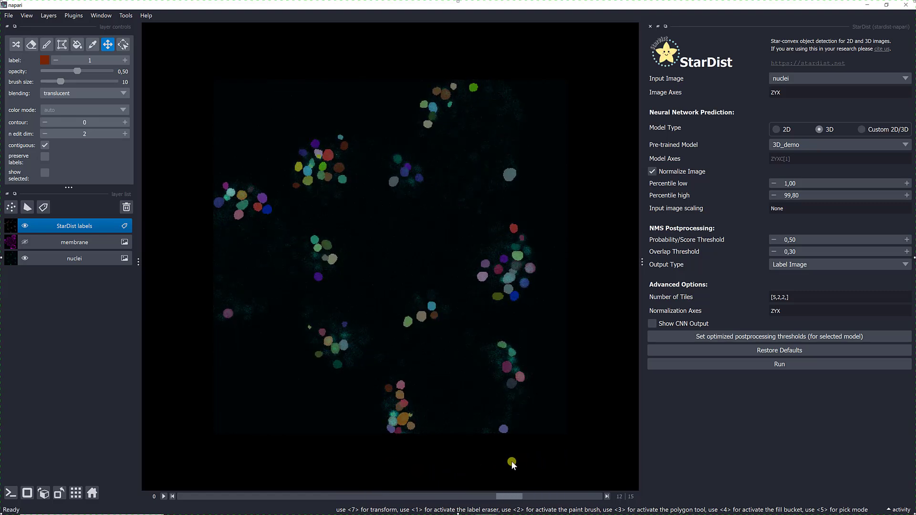
click(774, 239)
click(773, 239)
click(773, 239)
click(774, 239)
click(751, 364)
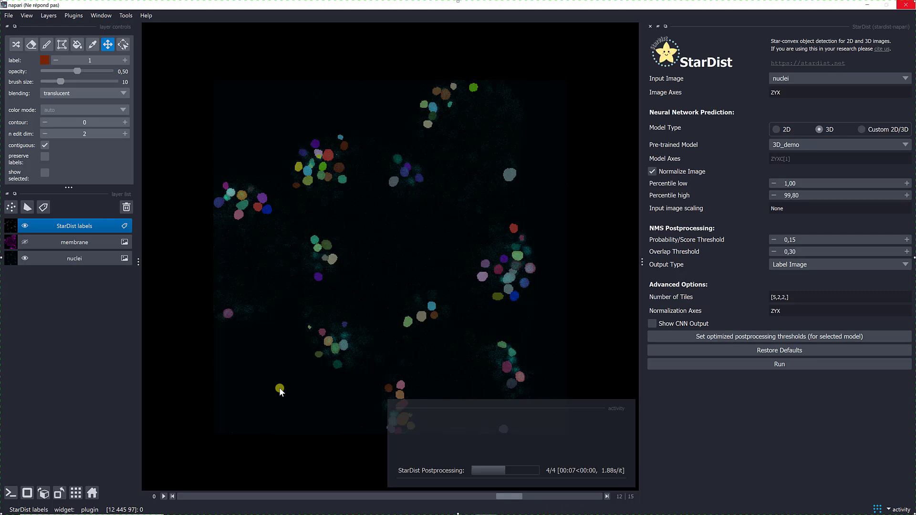
click(294, 410)
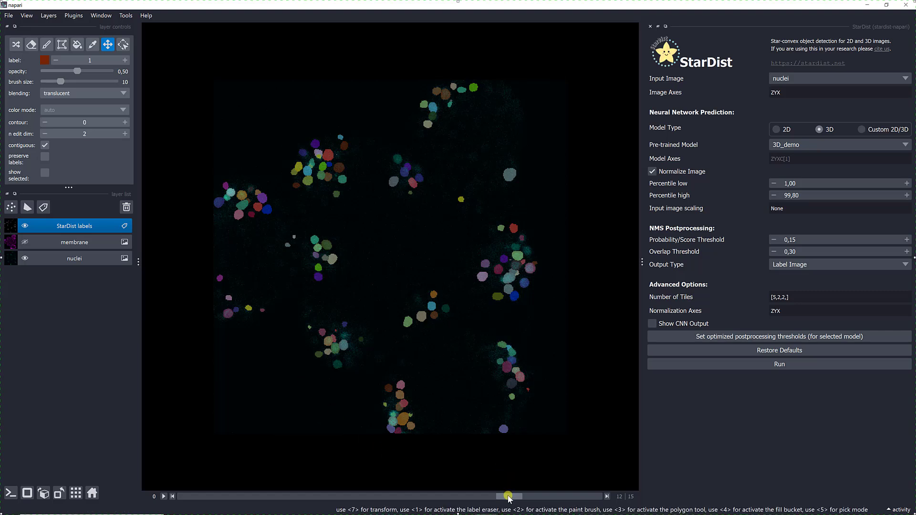
Display the StarDist labels as outlines with a contour of 2 on a middle slice
click(451, 497)
drag(452, 496, 343, 460)
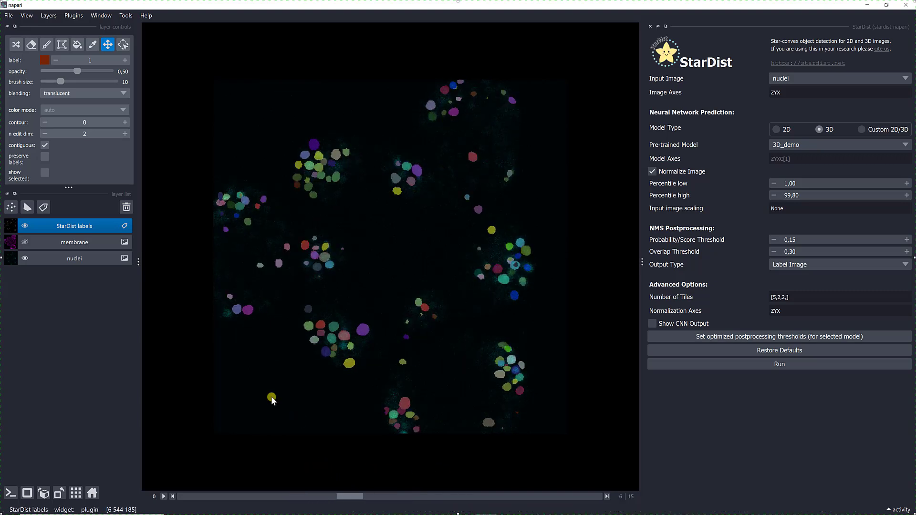
click(68, 226)
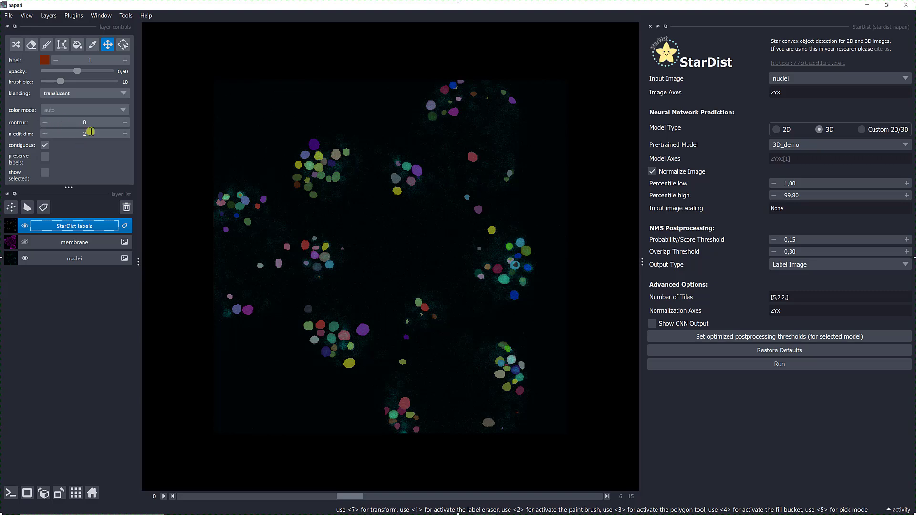
click(125, 123)
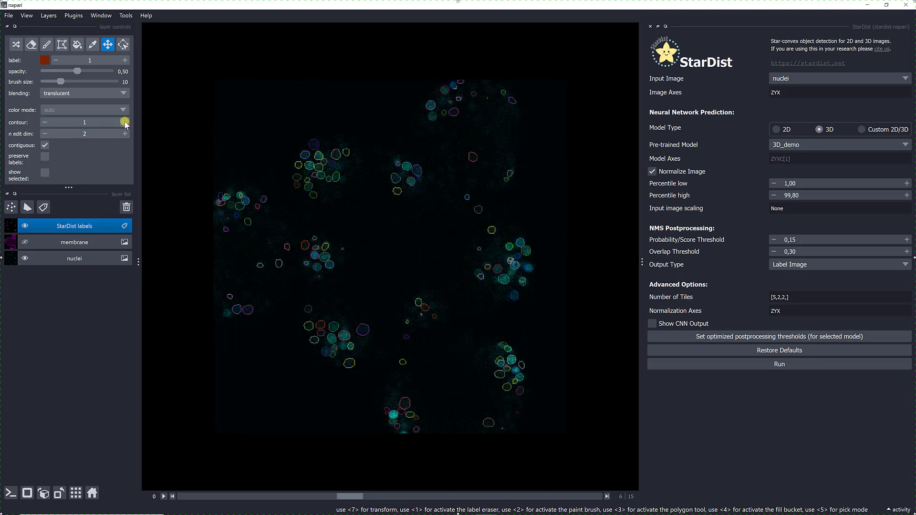
click(126, 123)
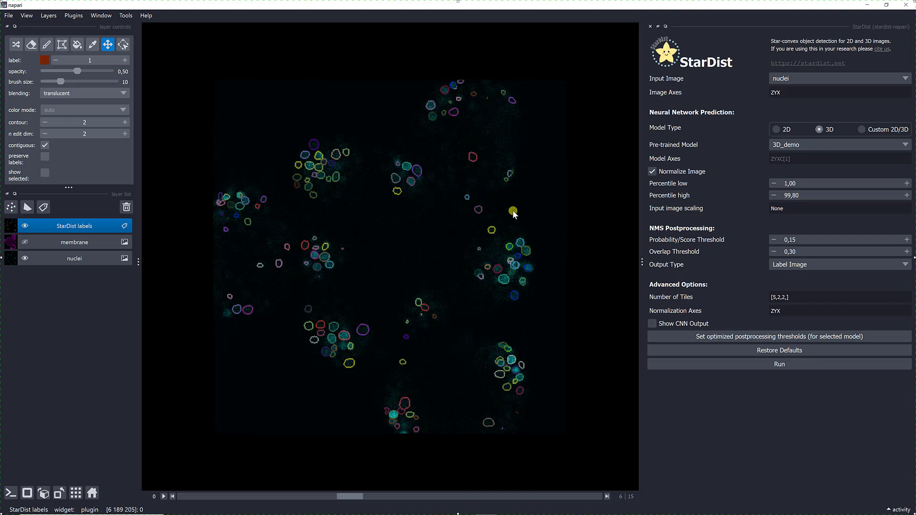
Examine how well the label outlines fit the nuclei across several slices, keeping Label Image as the output type
click(777, 266)
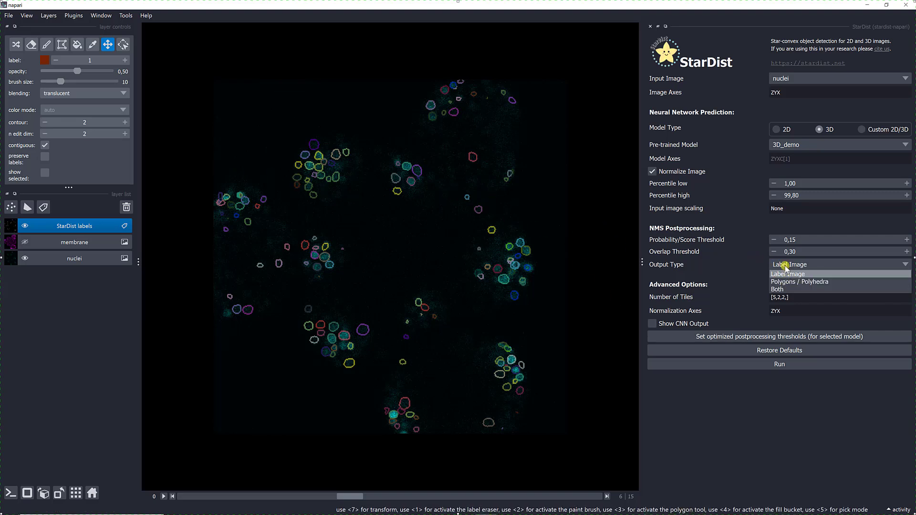
click(785, 274)
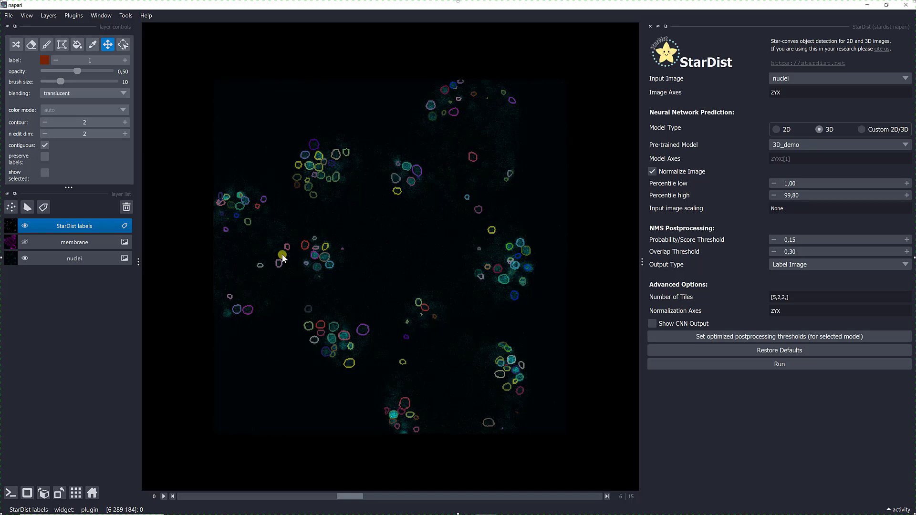
scroll(234, 195, up, 8)
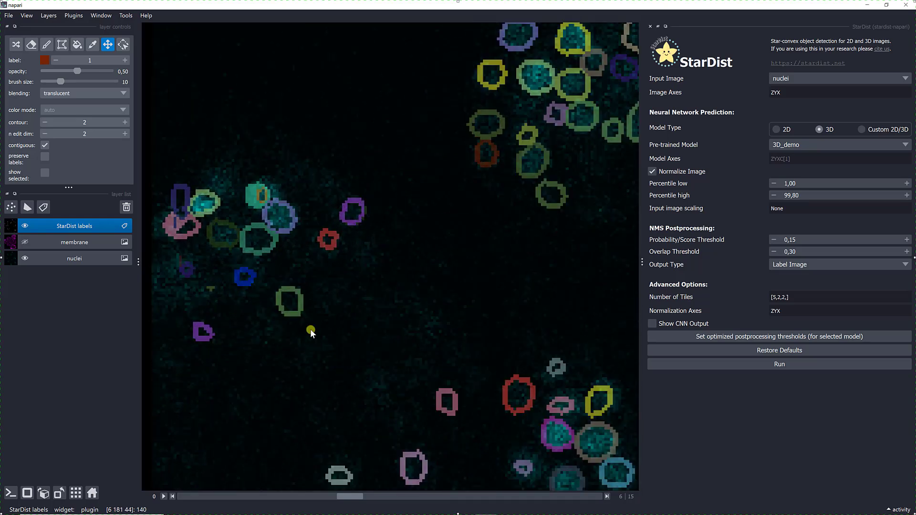
drag(352, 496, 303, 476)
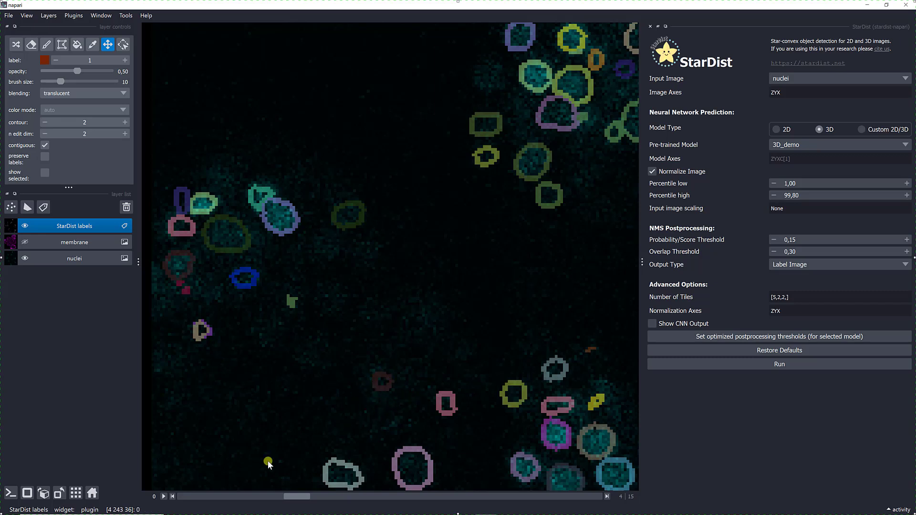
drag(294, 496, 465, 493)
drag(401, 491, 448, 465)
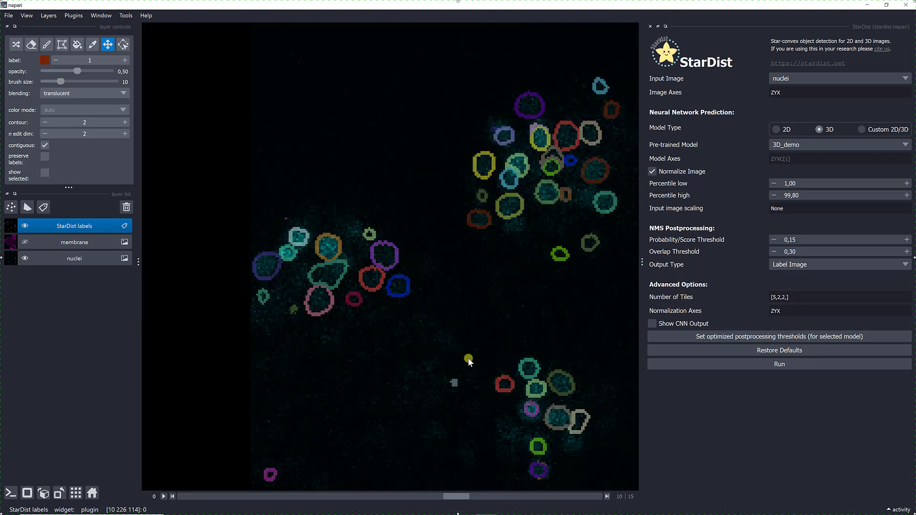
scroll(468, 357, down, 5)
drag(572, 364, 362, 258)
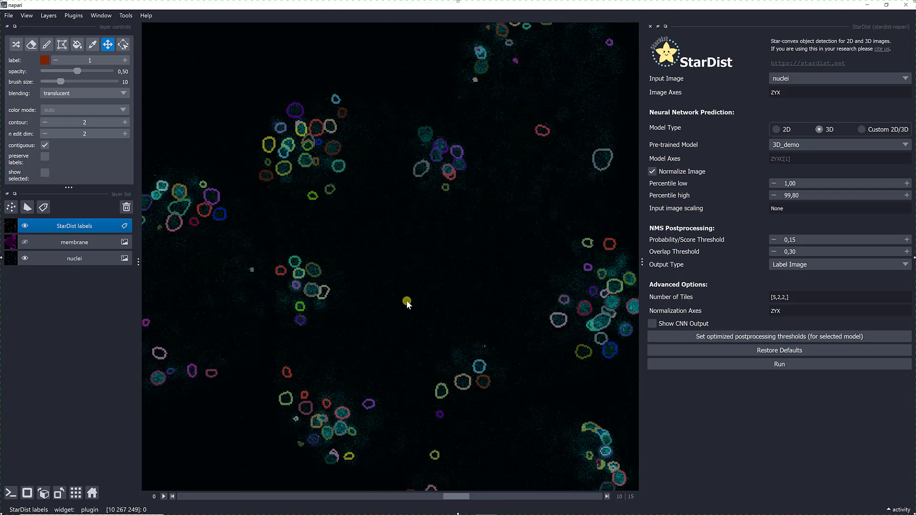
scroll(406, 300, down, 3)
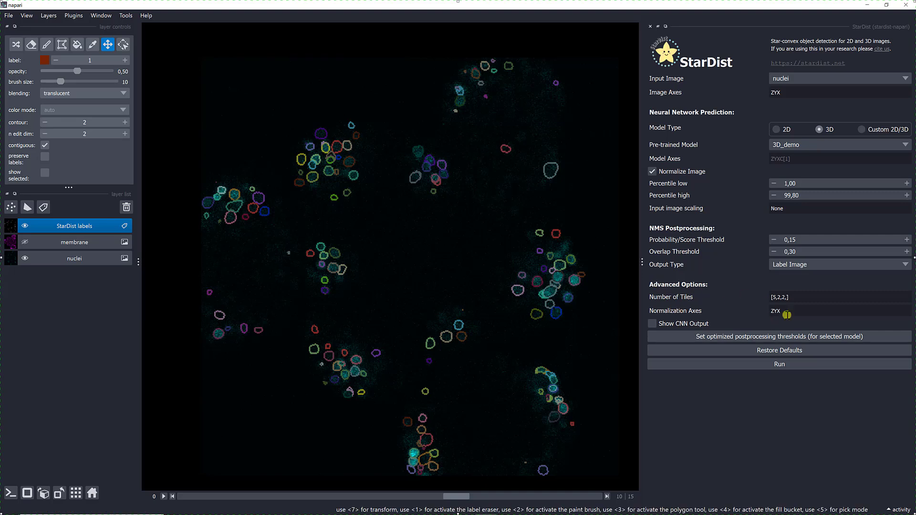
Reset the number of tiles to None and switch the model type to 2D
drag(796, 299, 730, 296)
key(BackSpace)
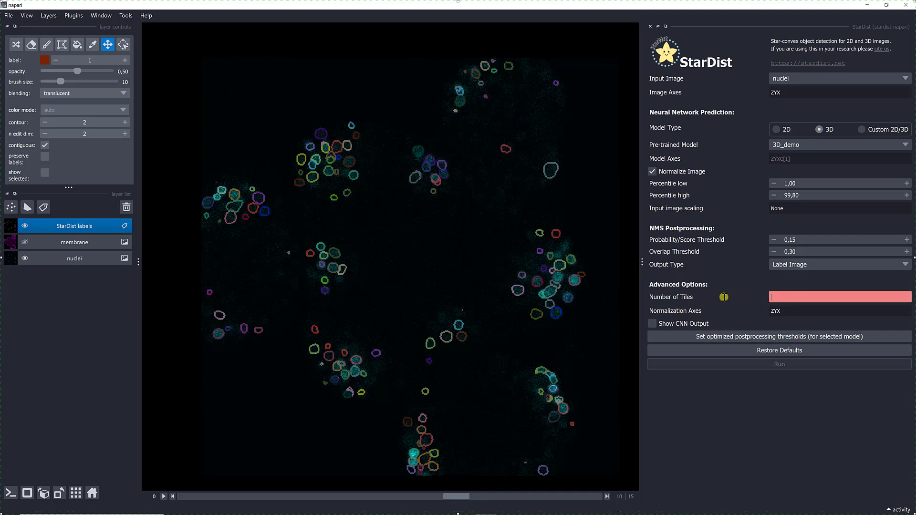
click(777, 130)
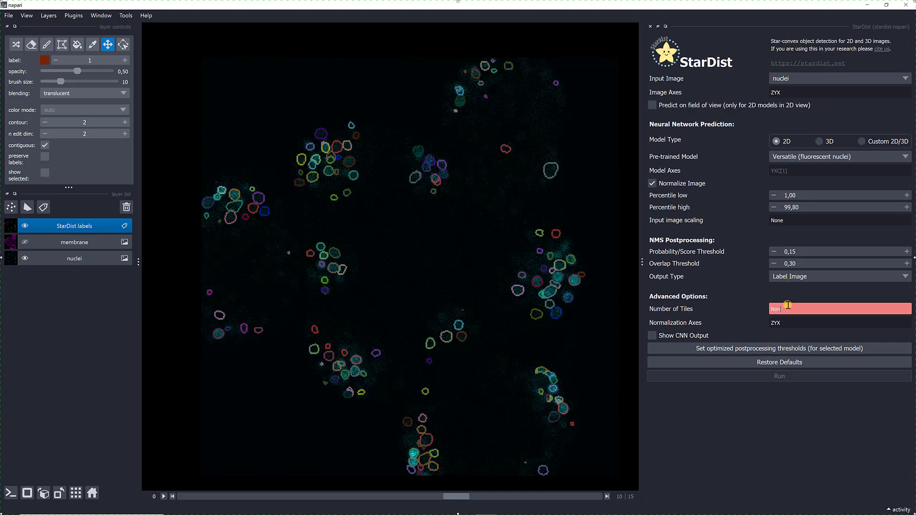
text(e)
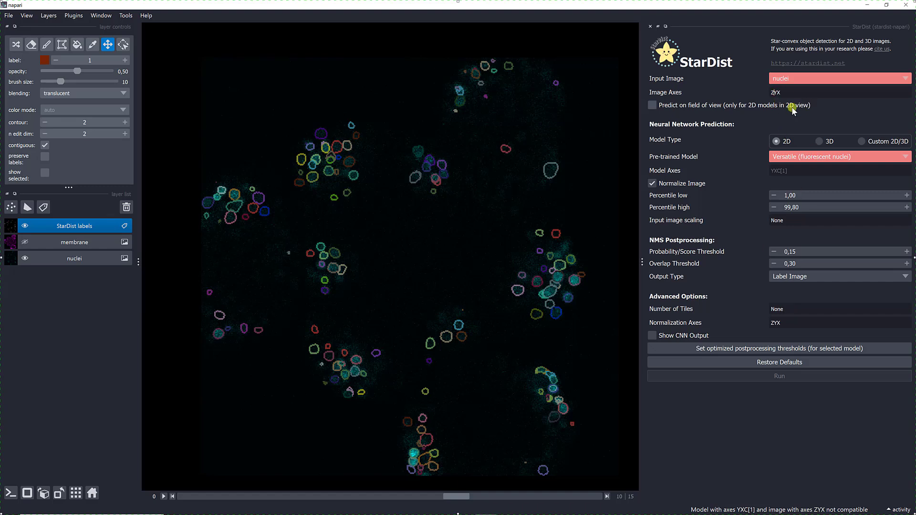
Run the 2D segmentation with TYX image axes and a probability threshold of 0,25, and check the labels down to the first slice
key(BackSpace)
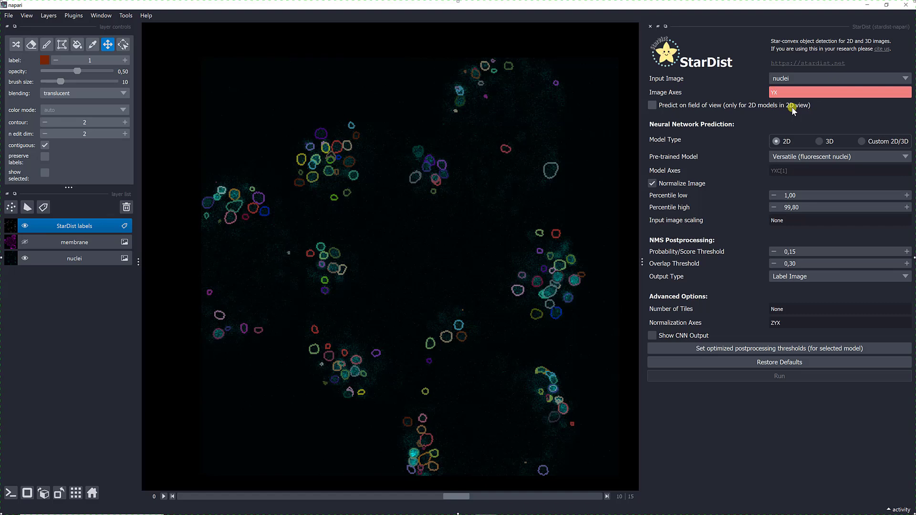
text(T)
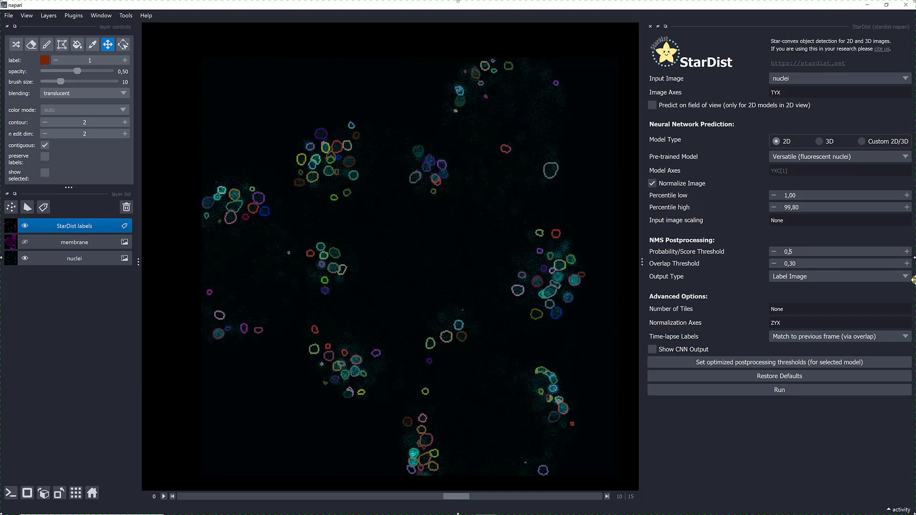
click(785, 390)
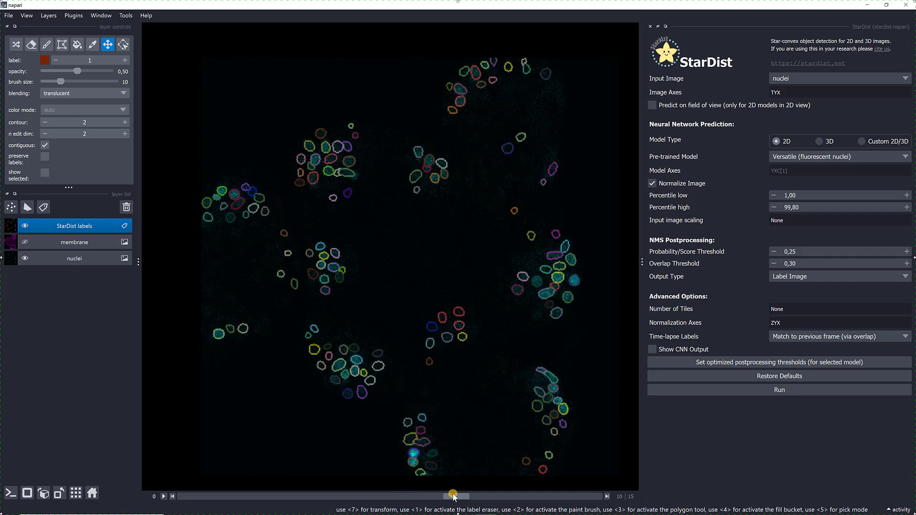
drag(453, 496, 174, 466)
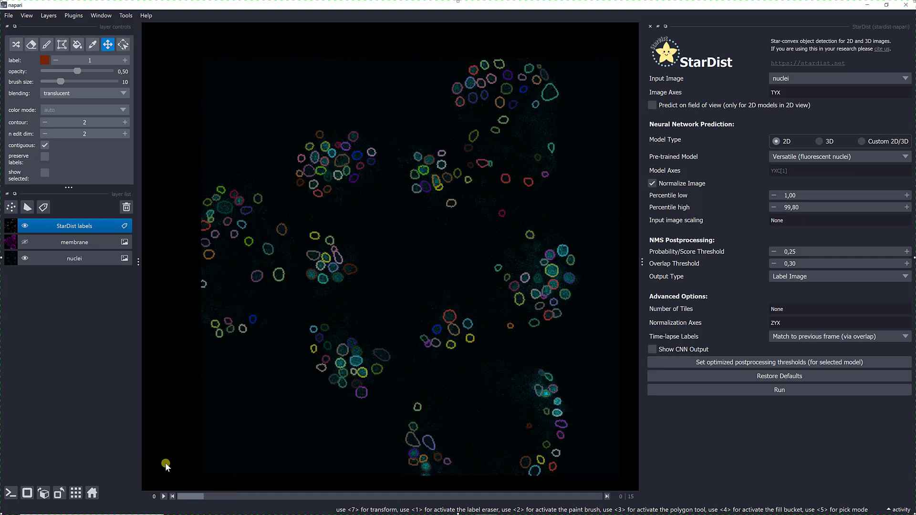
Show slice 6 and review the time-lapse label options, keeping Match to previous frame (via overlap)
drag(203, 470, 336, 471)
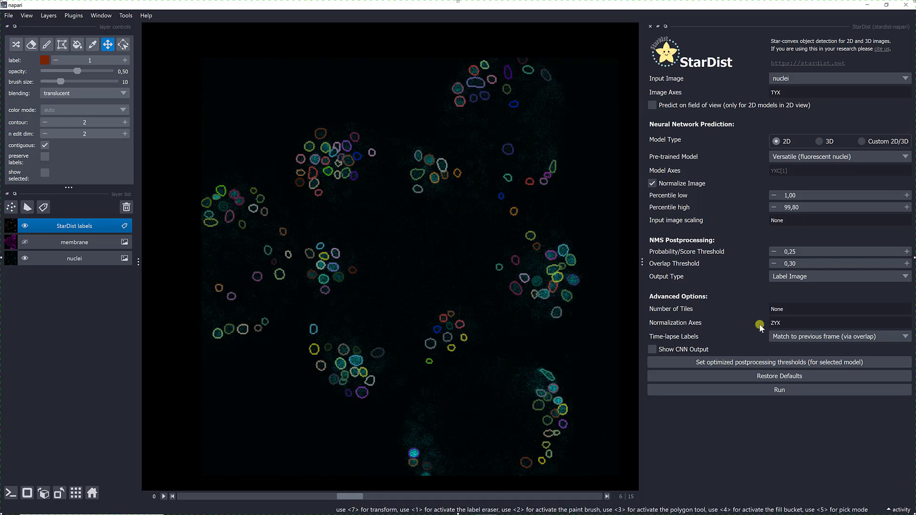
click(786, 338)
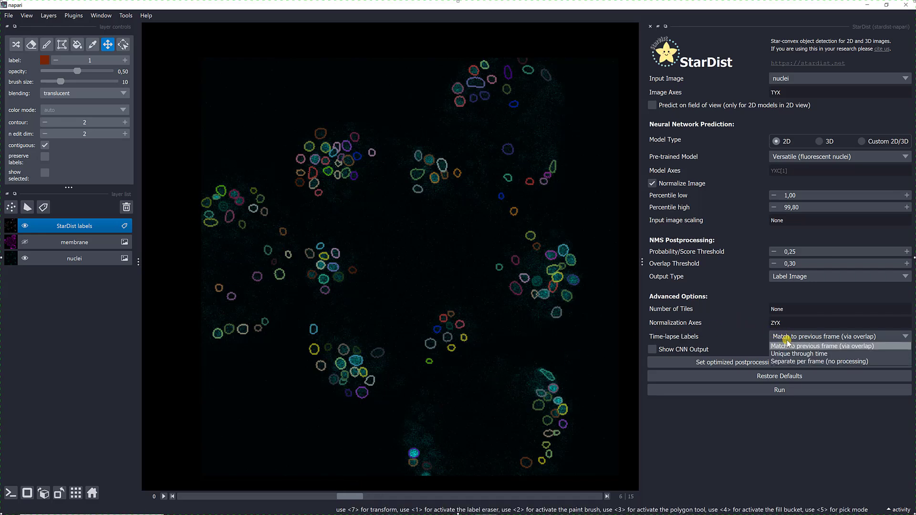
click(786, 343)
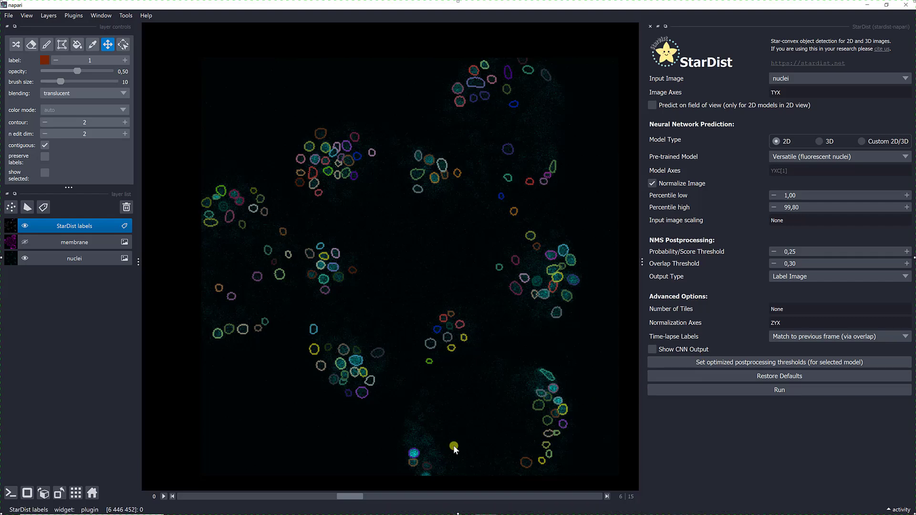
Examine the labels of the nuclei near the image's lower edge slice by slice up to slice 15, checking their matching between slices
scroll(409, 460, up, 10)
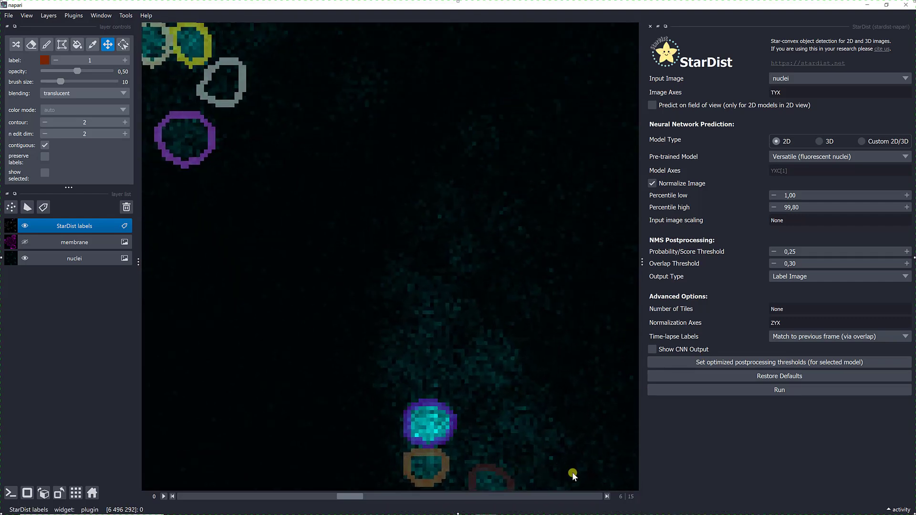
click(606, 497)
click(606, 497)
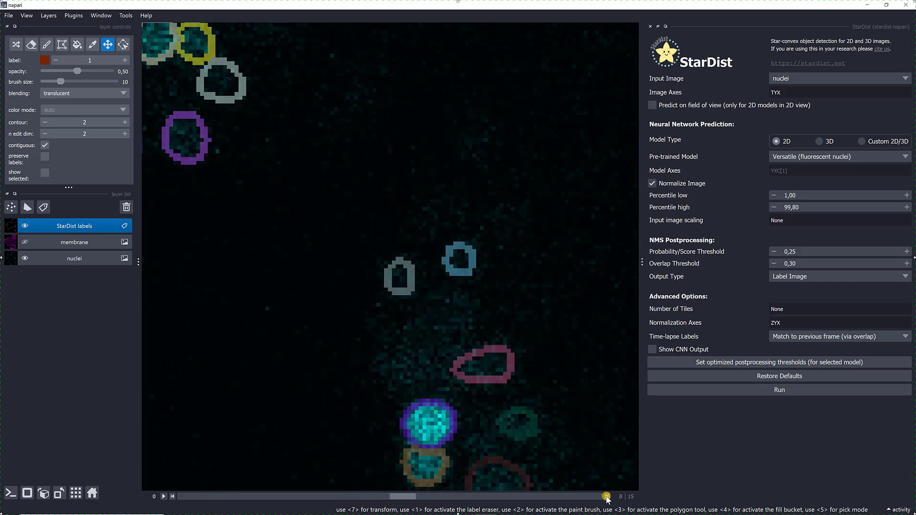
click(606, 496)
click(606, 497)
click(605, 496)
click(606, 496)
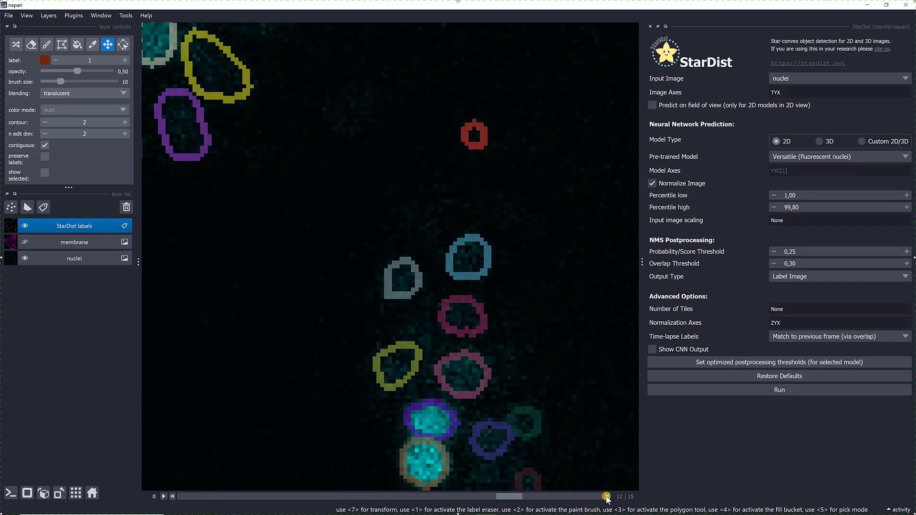
click(605, 497)
click(606, 496)
click(606, 497)
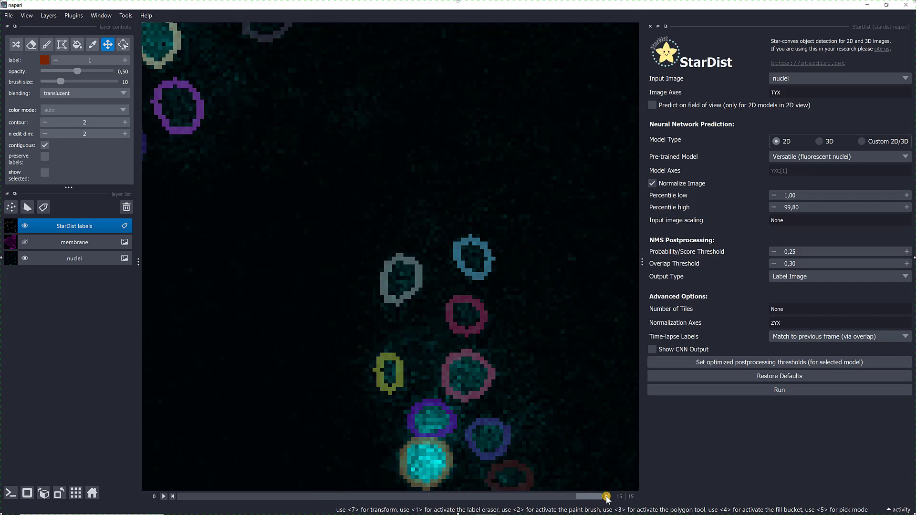
Follow the same nuclei's labels back from the middle of the stack to slice 0, ending with the whole image in view
click(430, 497)
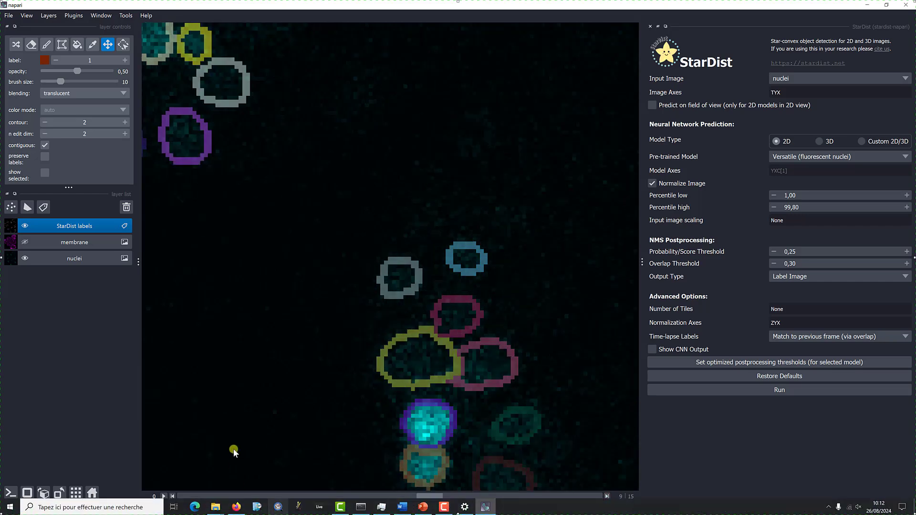
click(172, 496)
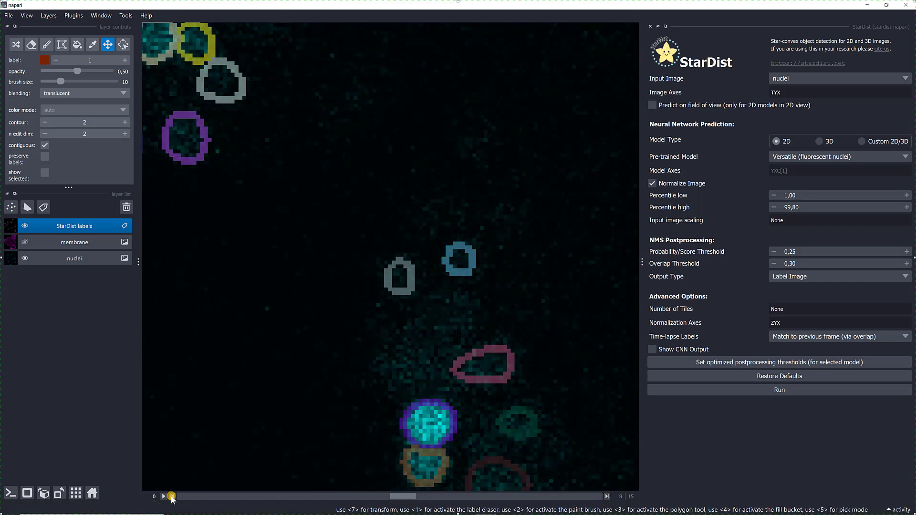
click(172, 497)
click(172, 497)
click(172, 496)
click(172, 496)
click(172, 497)
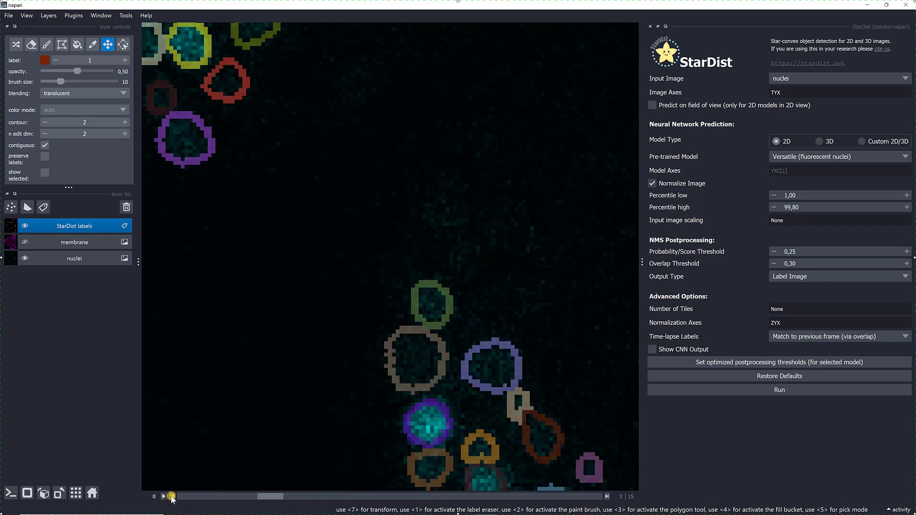
click(171, 496)
click(171, 496)
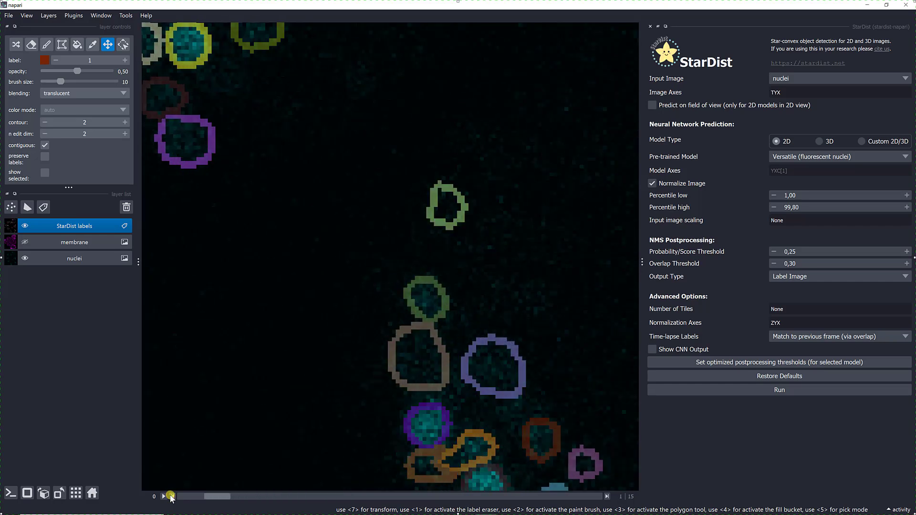
click(172, 496)
scroll(262, 417, down, 5)
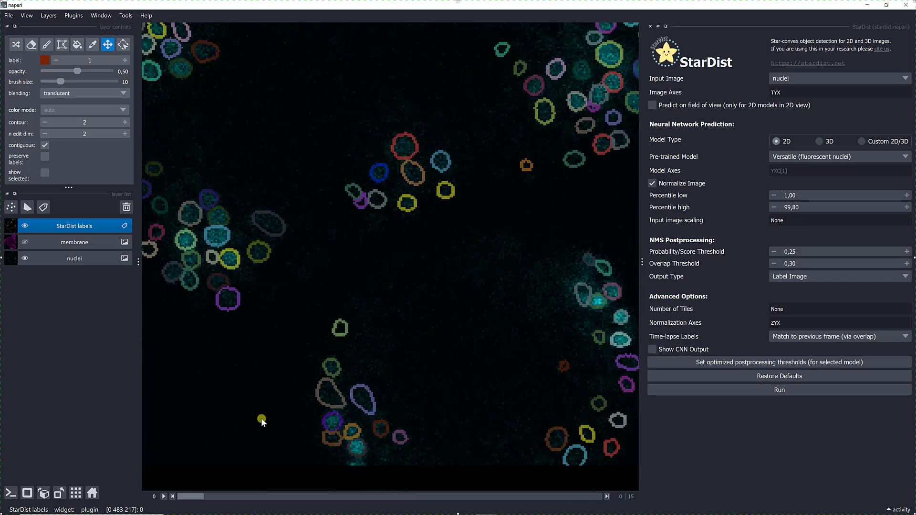
scroll(261, 418, down, 5)
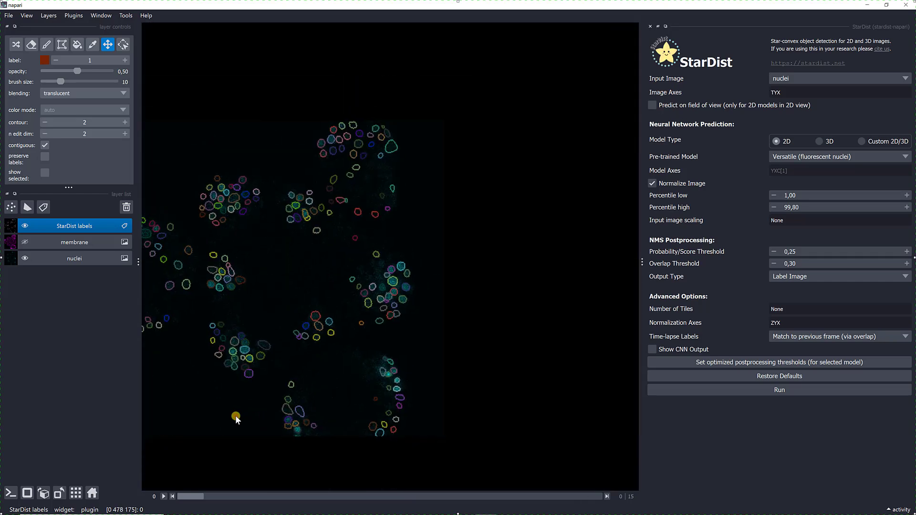
drag(235, 415, 298, 410)
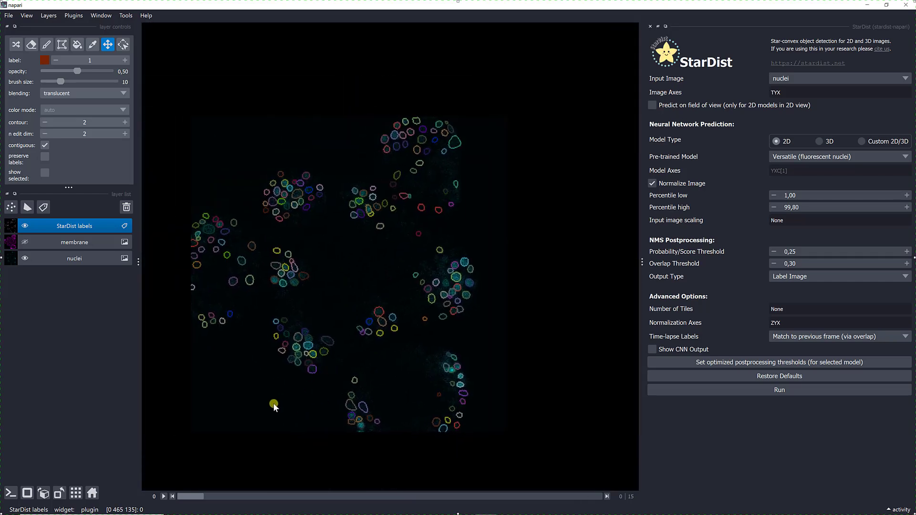